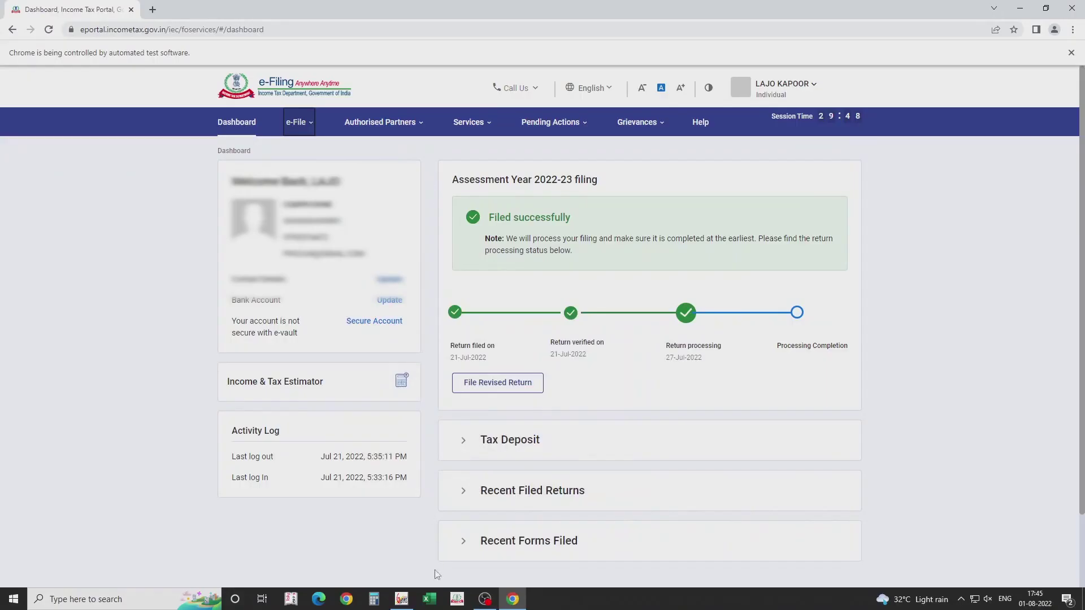
Close ITD Login, return to Genius's 2022-23 computation and open Capital Gain
click(401, 599)
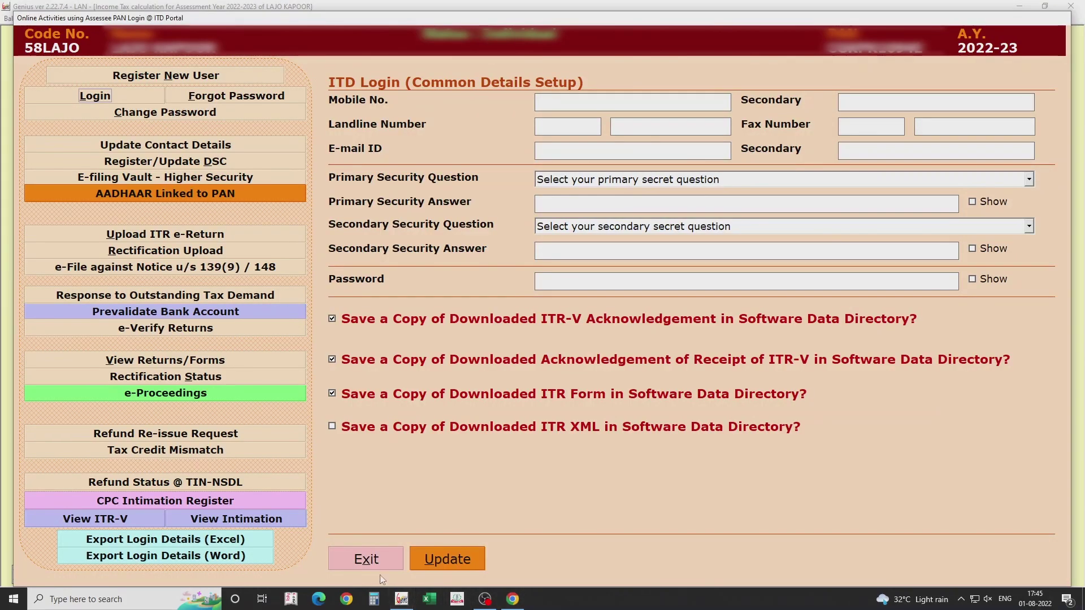
click(378, 564)
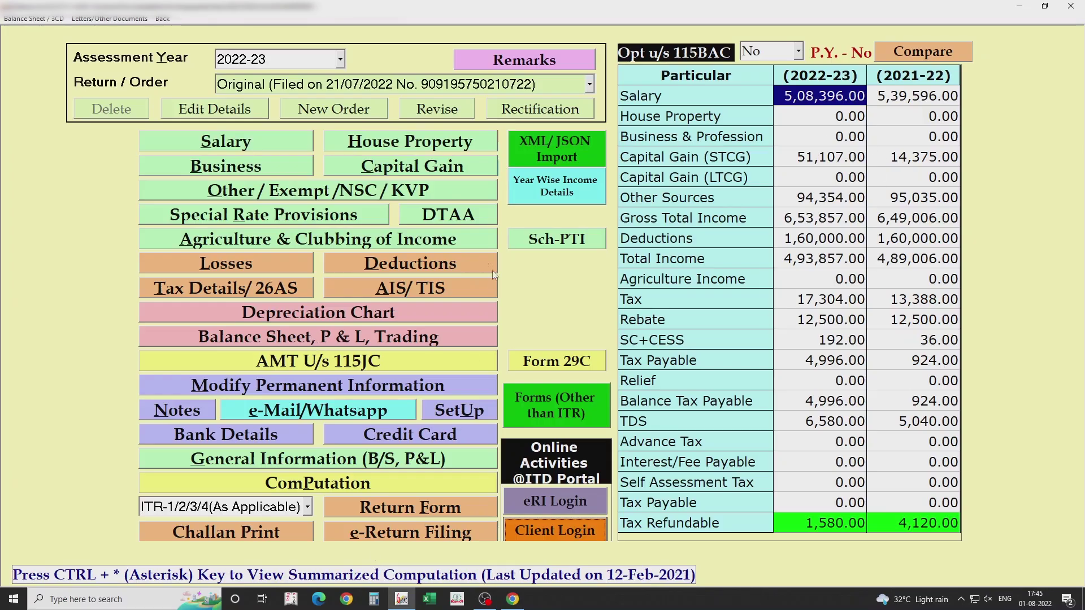
click(513, 600)
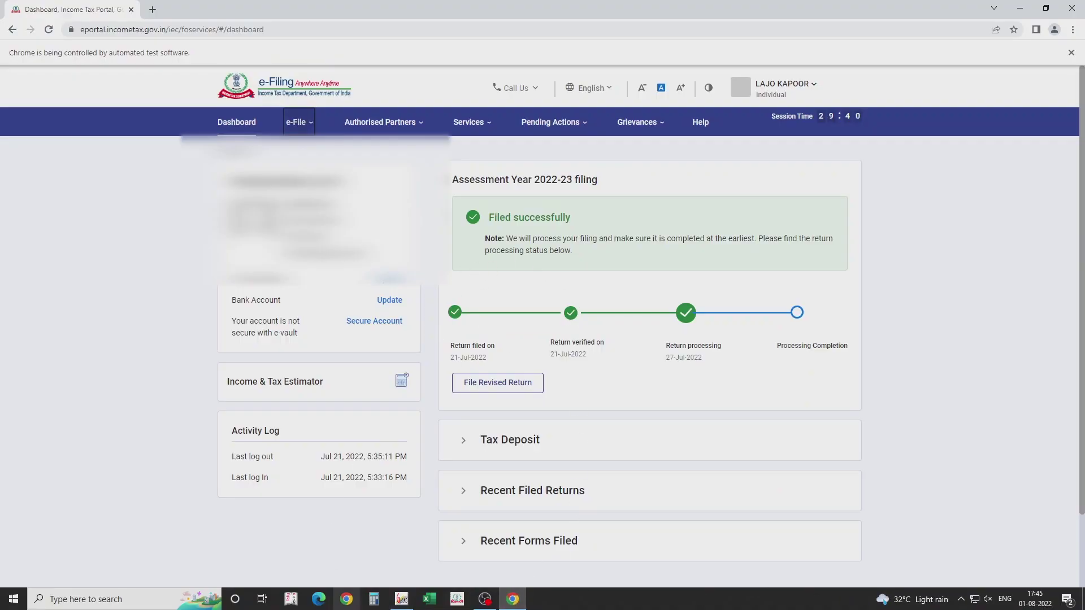
click(402, 600)
click(402, 167)
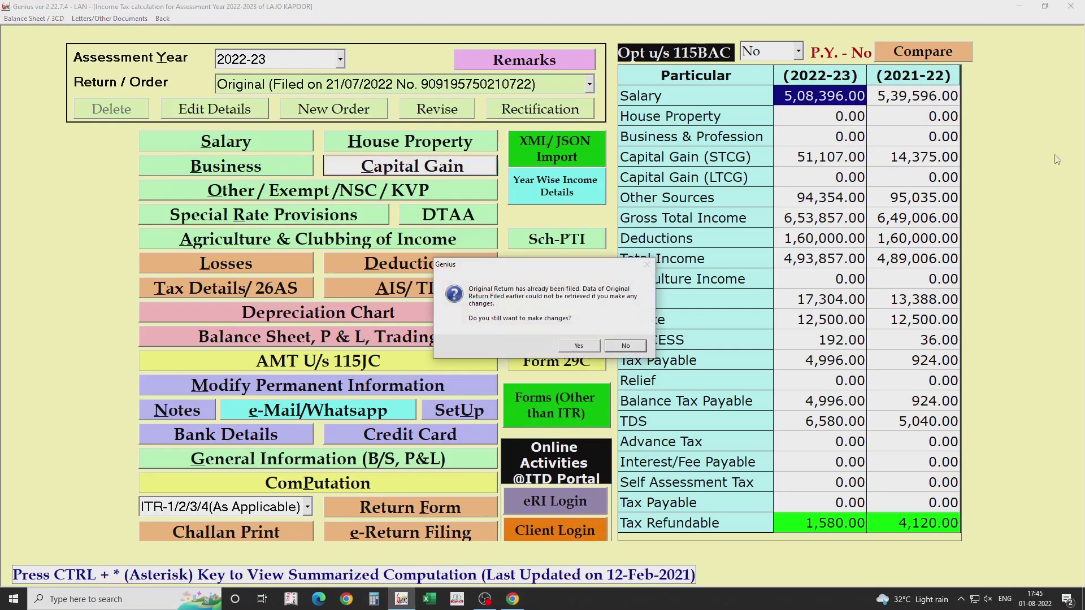
Confirm changes to the filed return and review the Securities (Short Term) then Securities (Long Term) entries
click(588, 347)
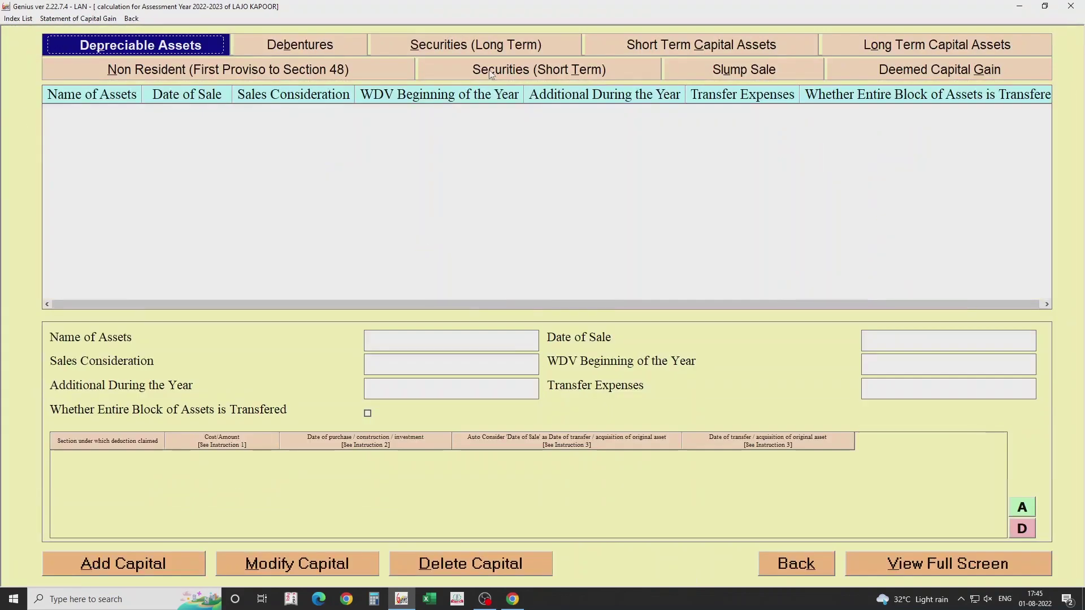
click(495, 45)
click(500, 77)
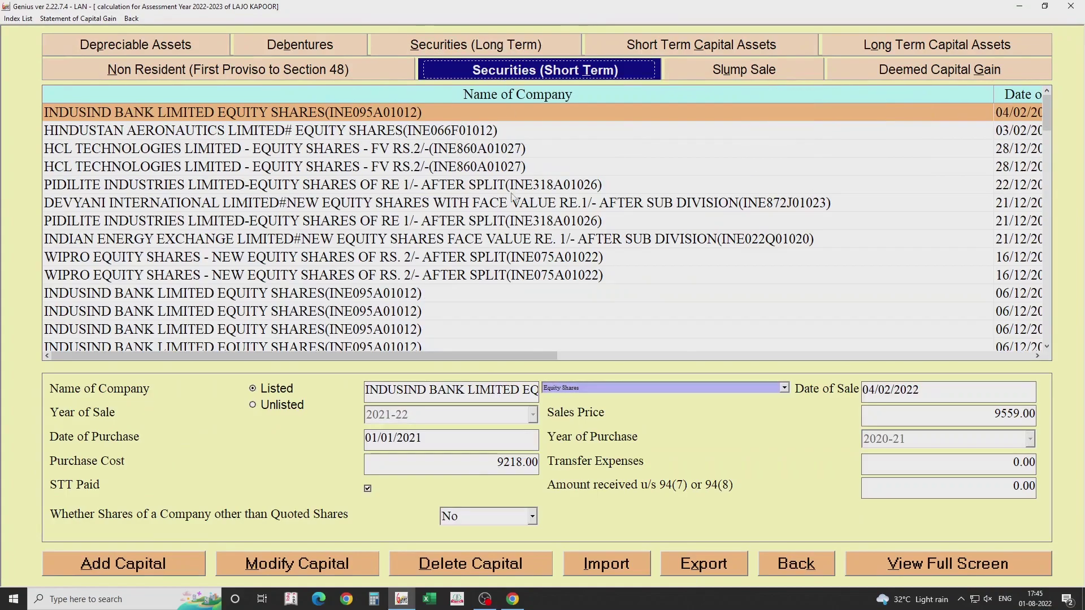
scroll(512, 196, down, 12)
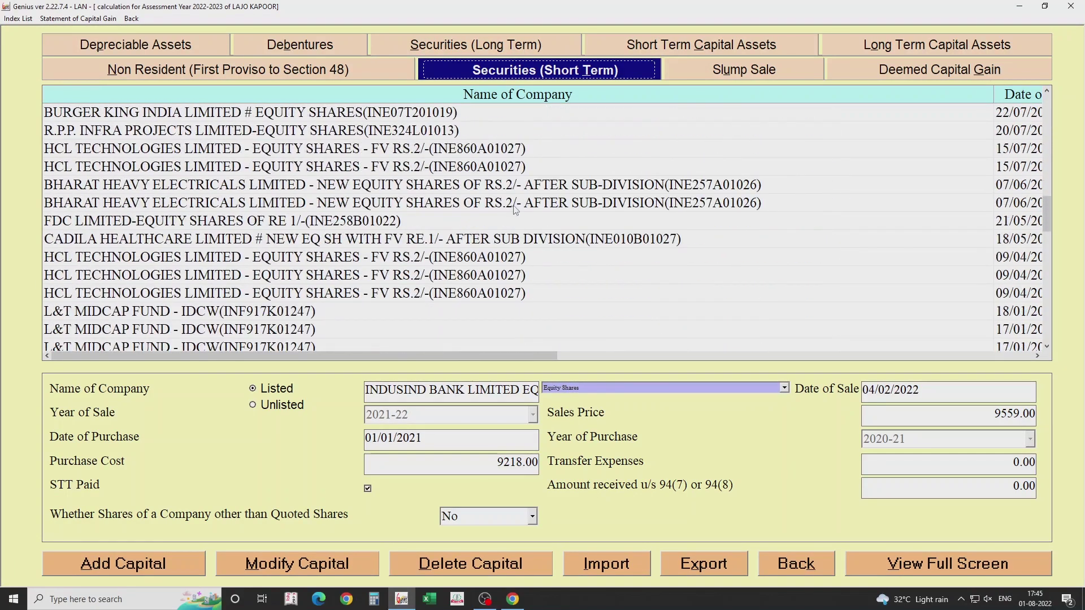
click(518, 55)
scroll(488, 175, down, 5)
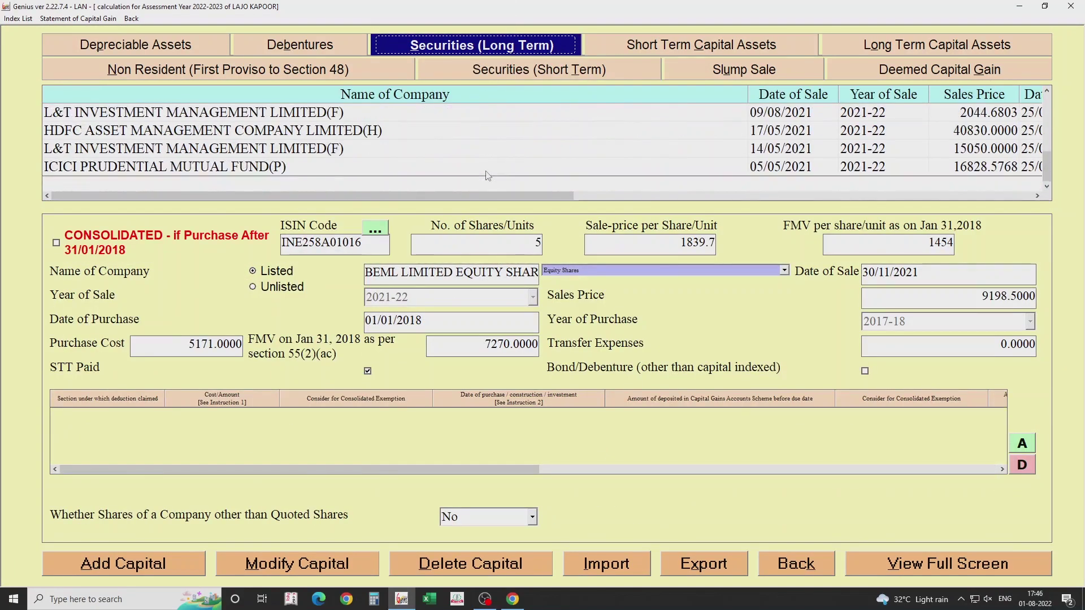
scroll(488, 175, up, 5)
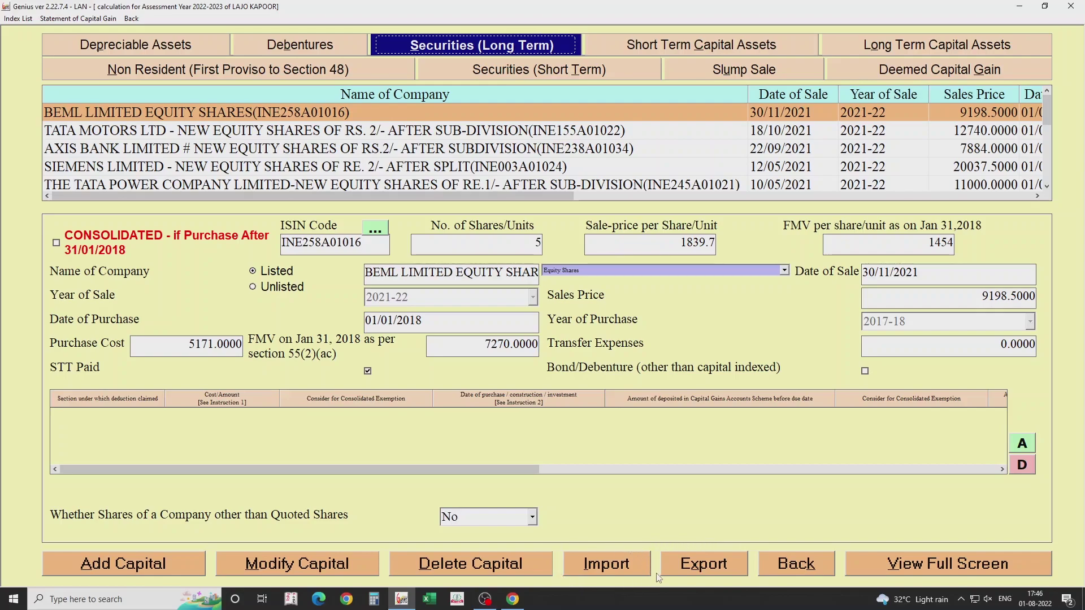
Export the long-term securities and browse to the client's folder under AY 2022-23
click(702, 565)
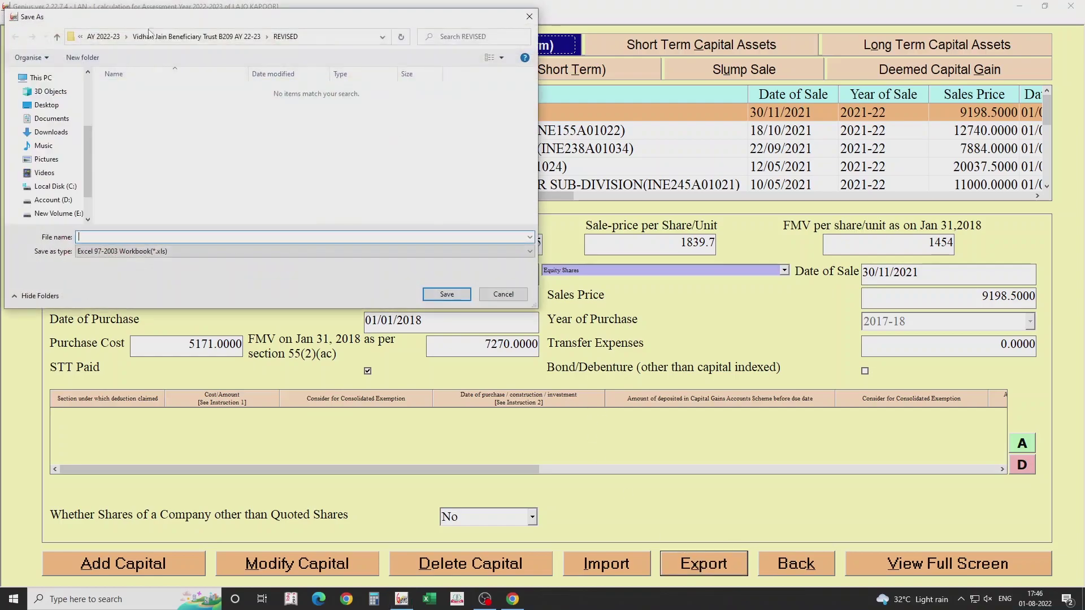
click(103, 37)
click(200, 125)
scroll(201, 129, down, 1)
key(alt+Up)
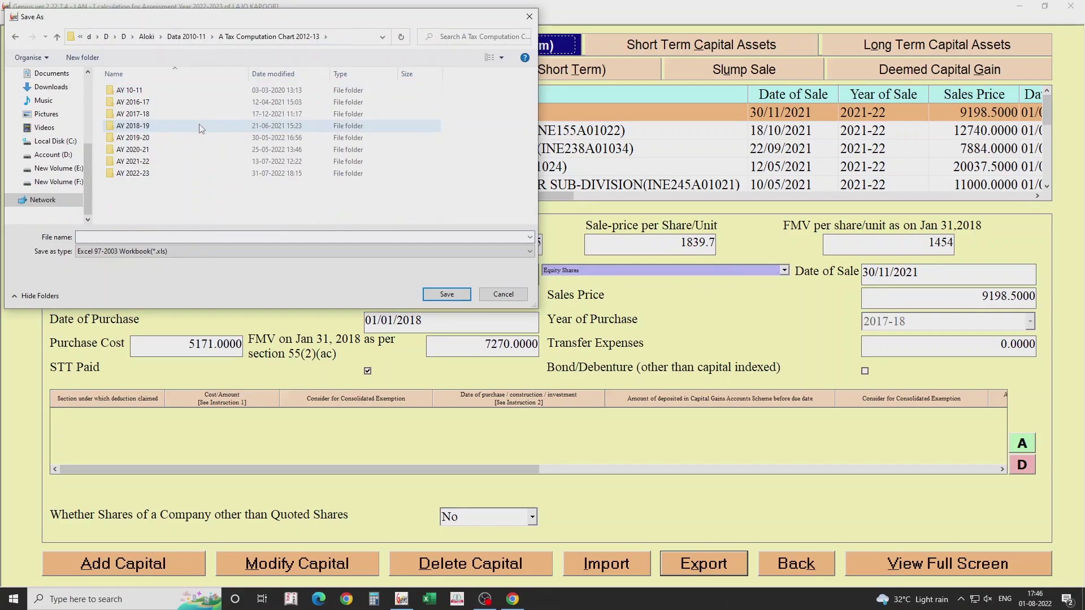
double_click(187, 173)
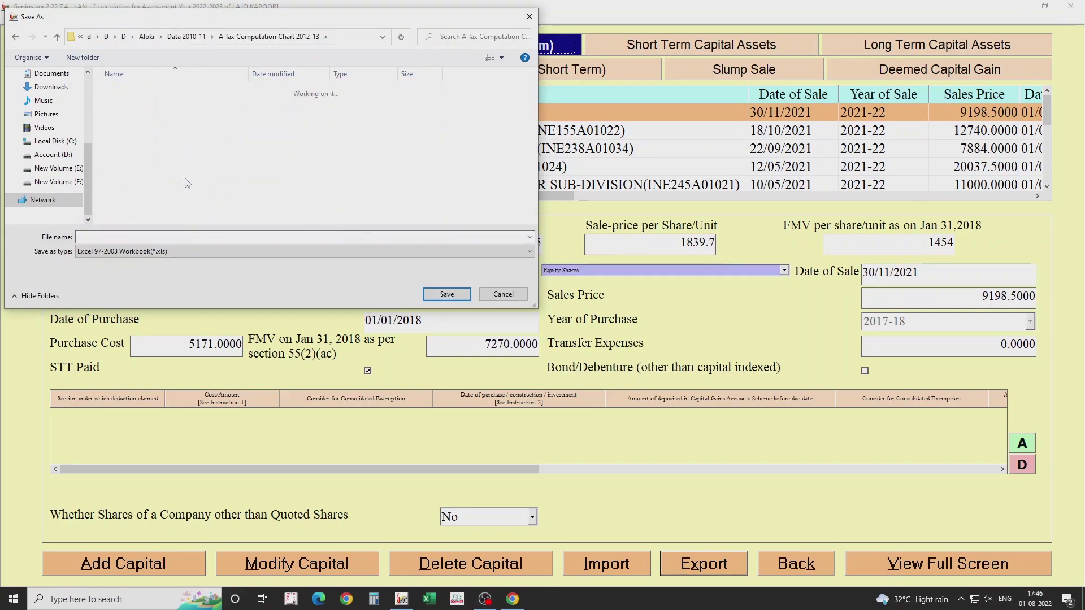
double_click(185, 175)
key(alt+Up)
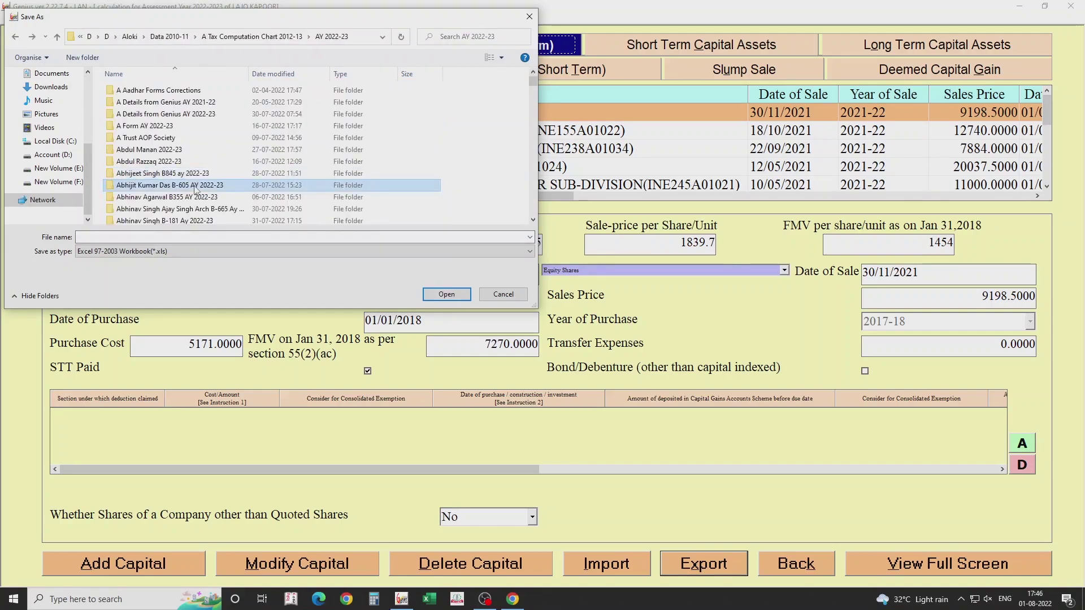
key(l)
key(Down)
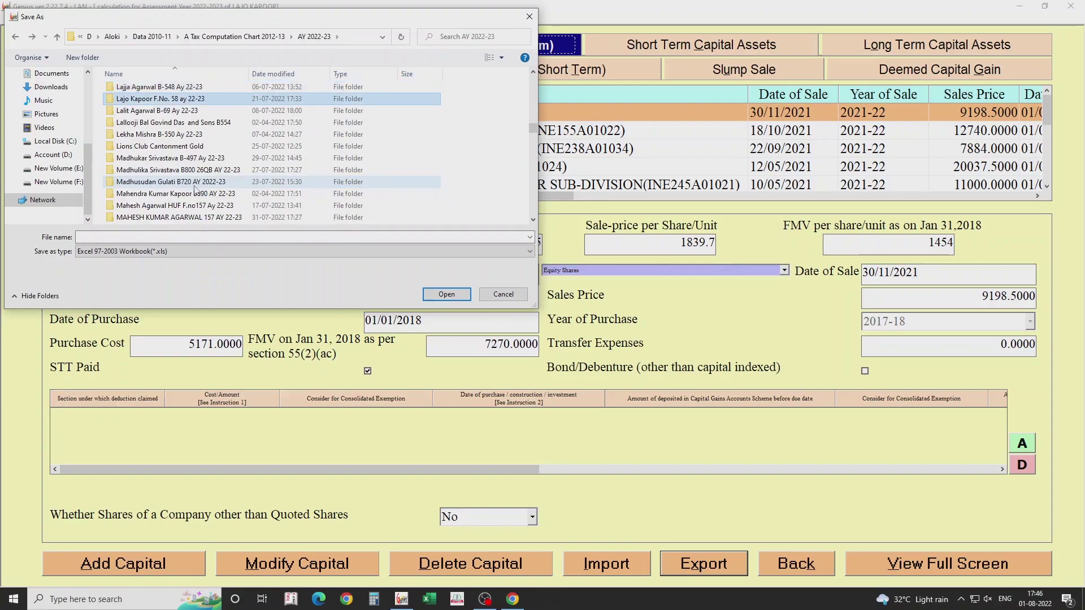
key(Return)
Save the export as import22, acknowledge the 109 records exported message, and minimise Genius
click(160, 235)
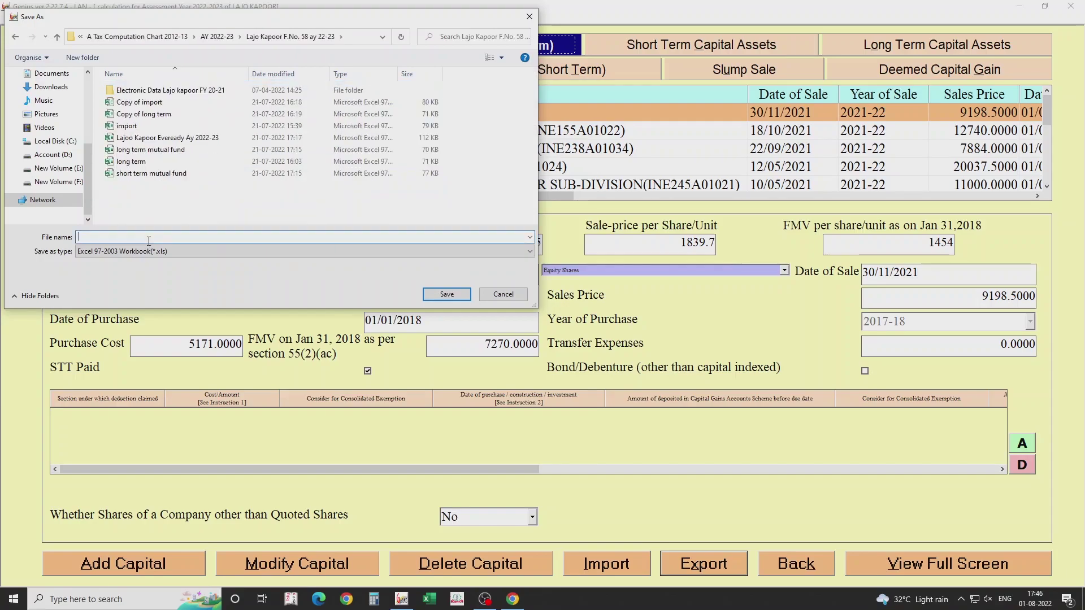
text(import)
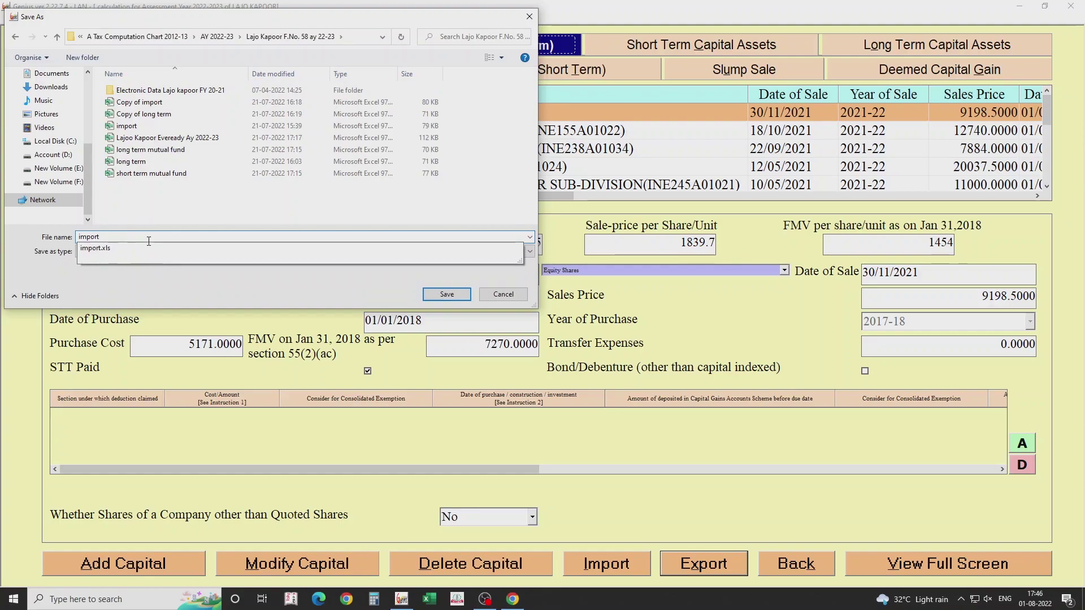
text(22)
click(525, 300)
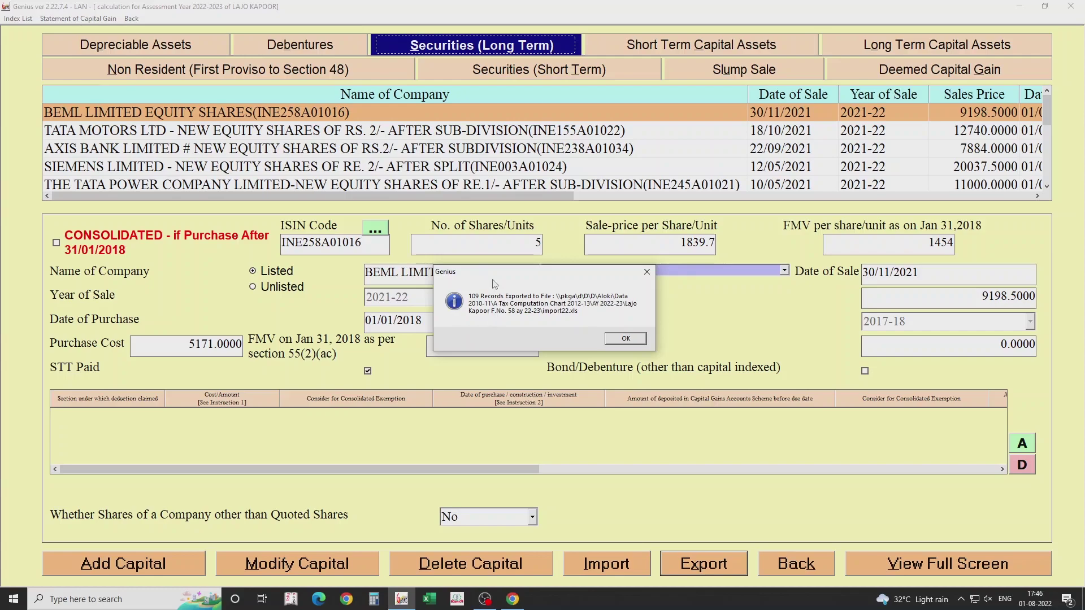
click(640, 341)
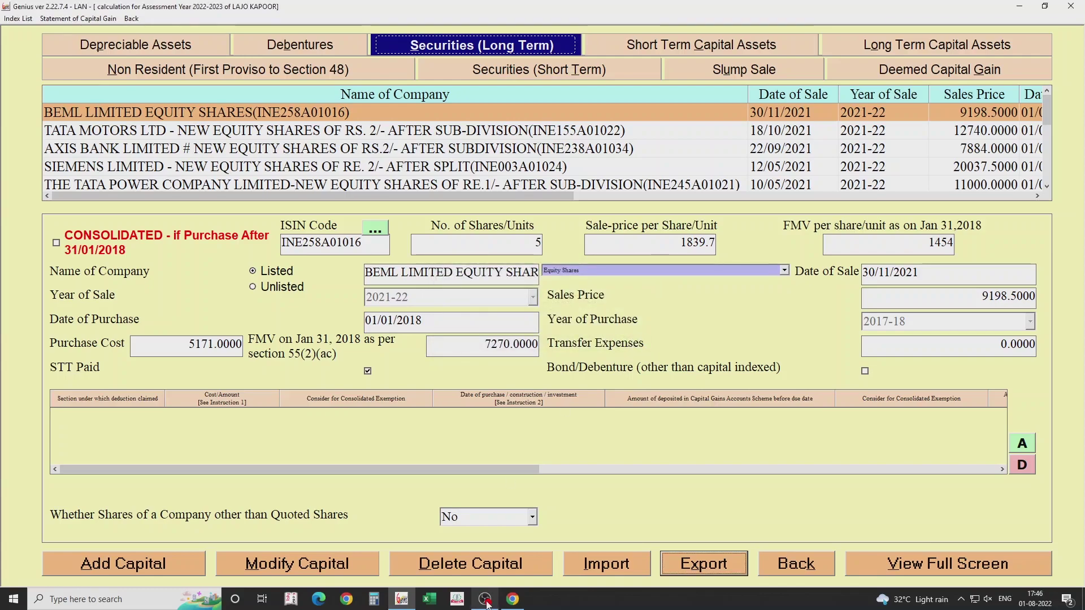
click(402, 599)
From the AY 2022-23 desktop shortcut, open the client's folder and launch import22 in Excel
double_click(279, 26)
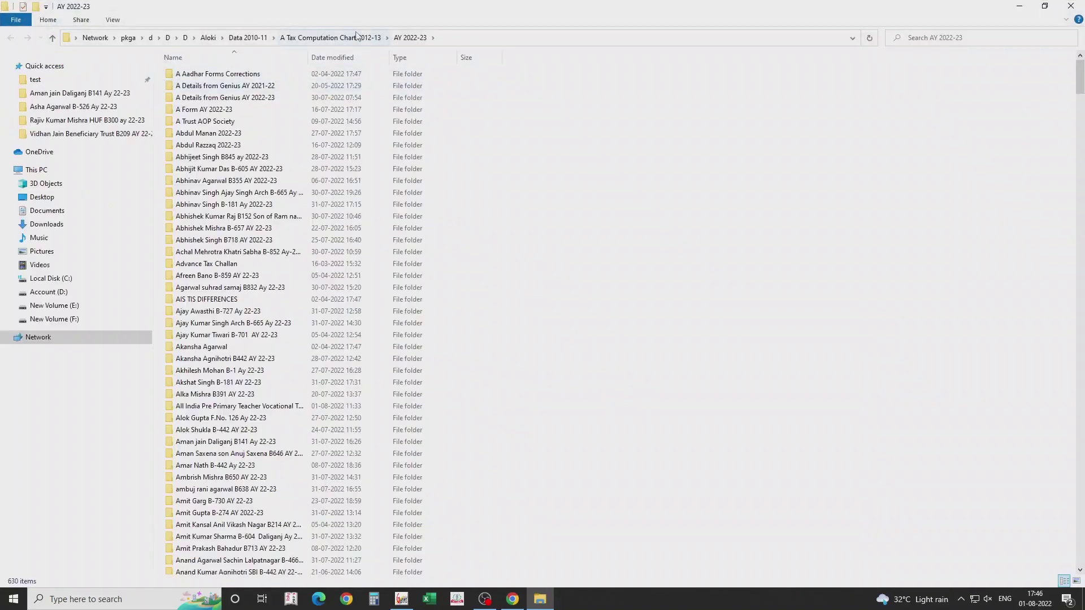
key(l)
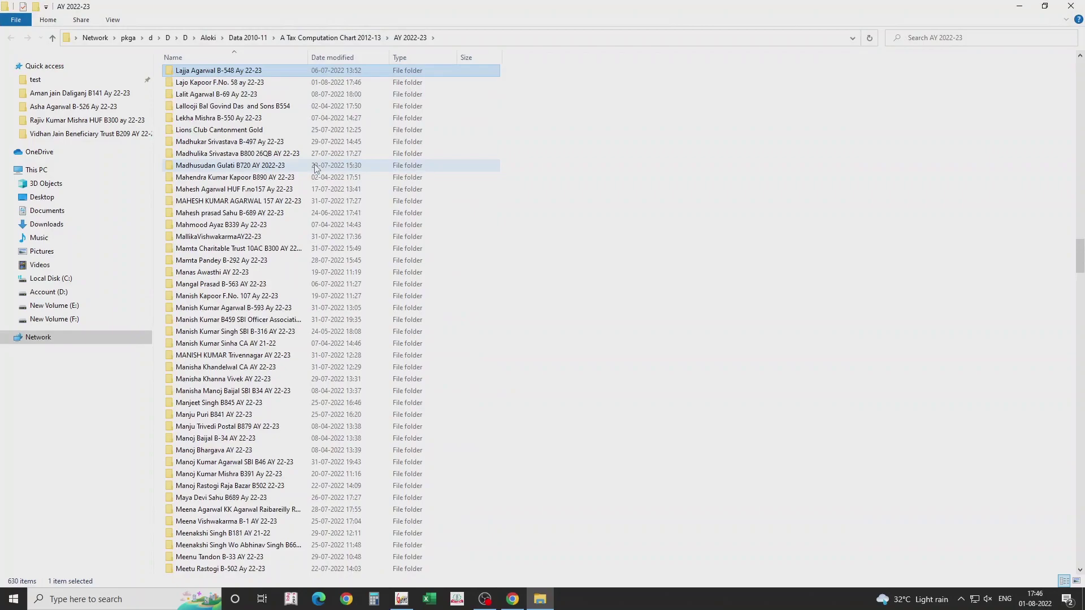
key(Down)
key(Return)
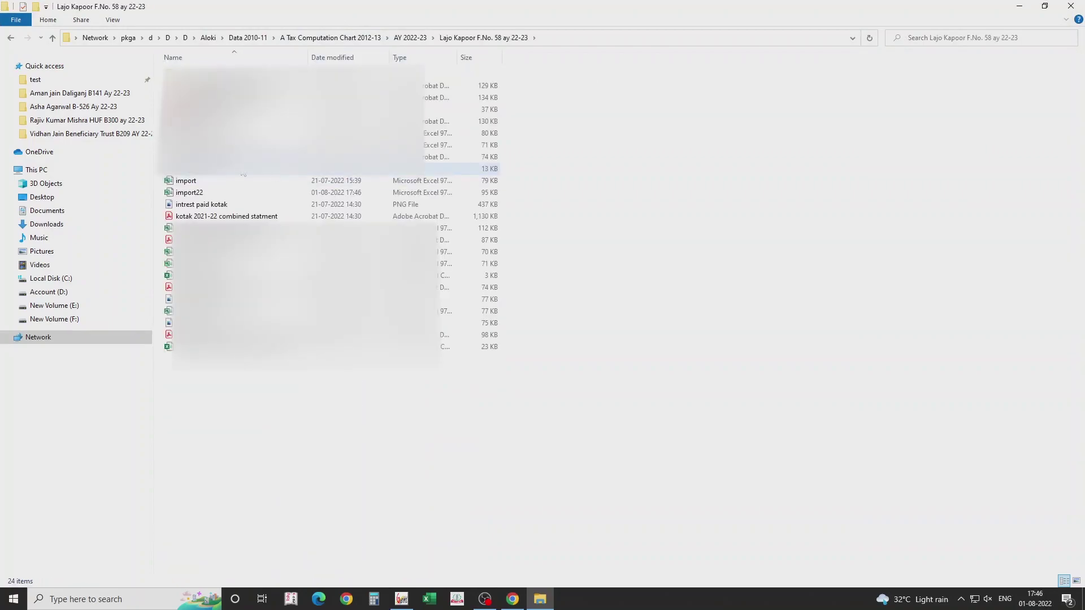
click(204, 194)
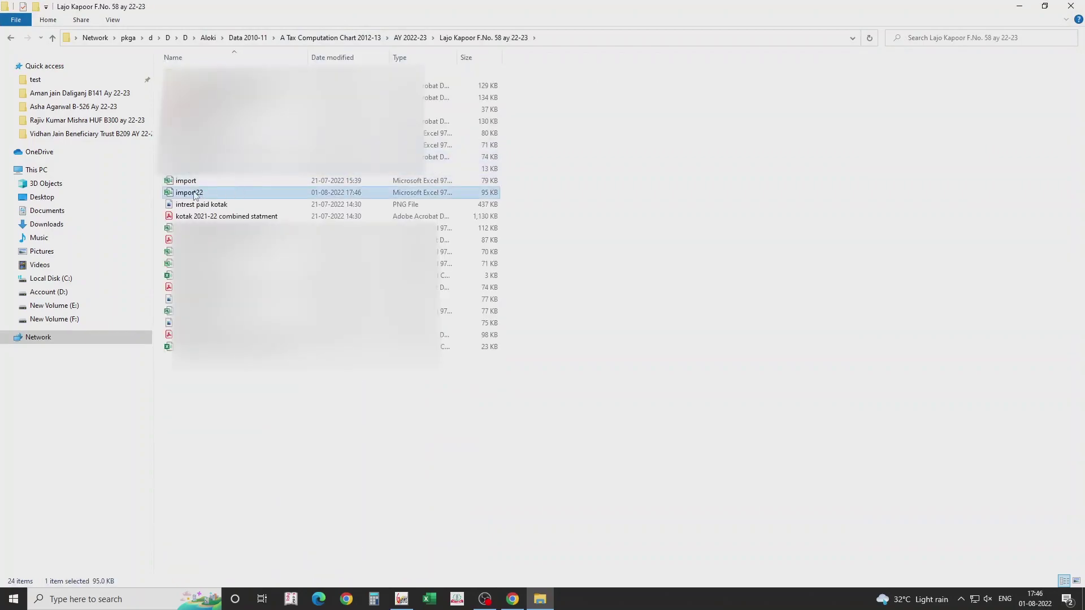
double_click(249, 195)
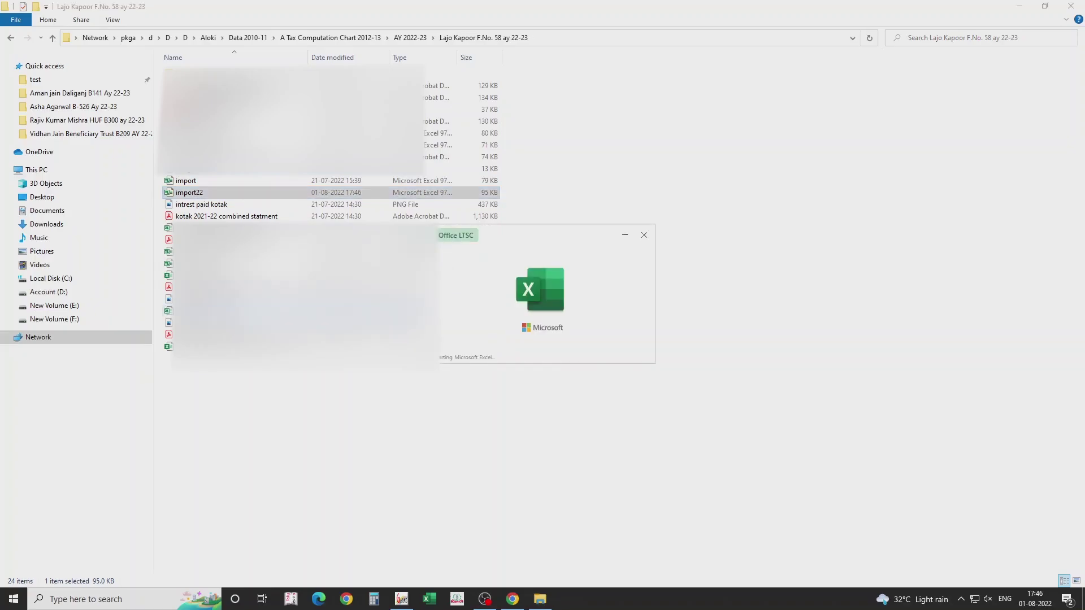
Scroll through import22 and step across the row 1 headings from Category to Listed/ Unlisted
scroll(421, 286, down, 11)
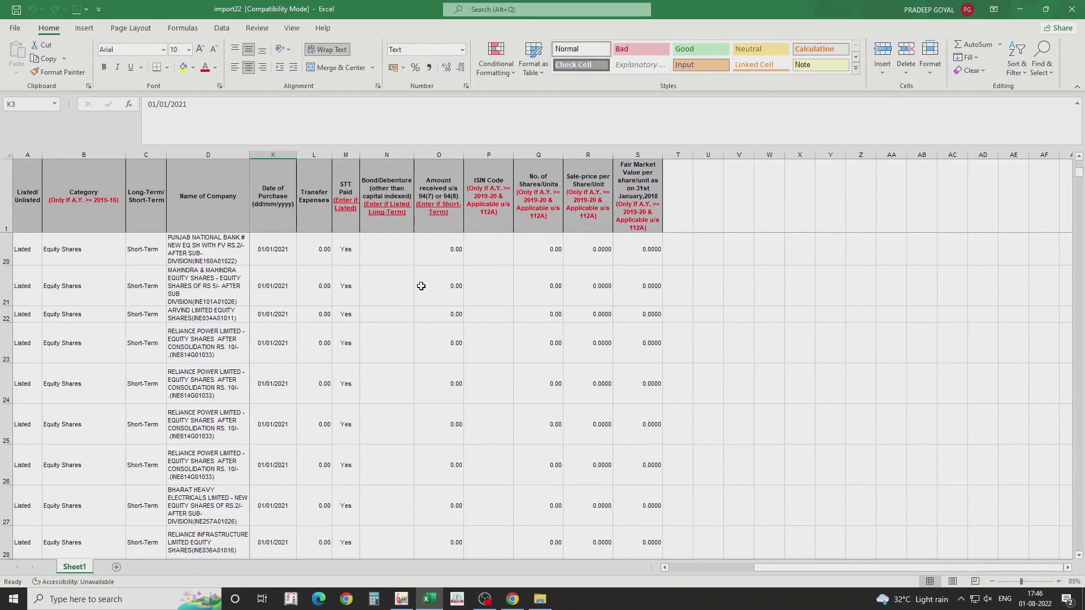
drag(886, 572, 801, 571)
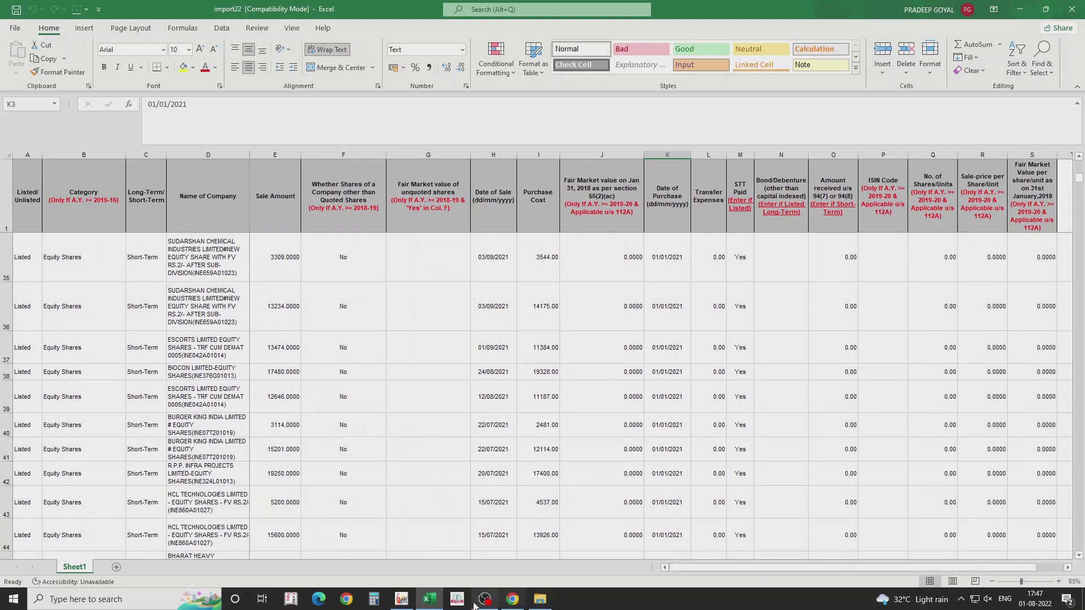
scroll(268, 346, up, 11)
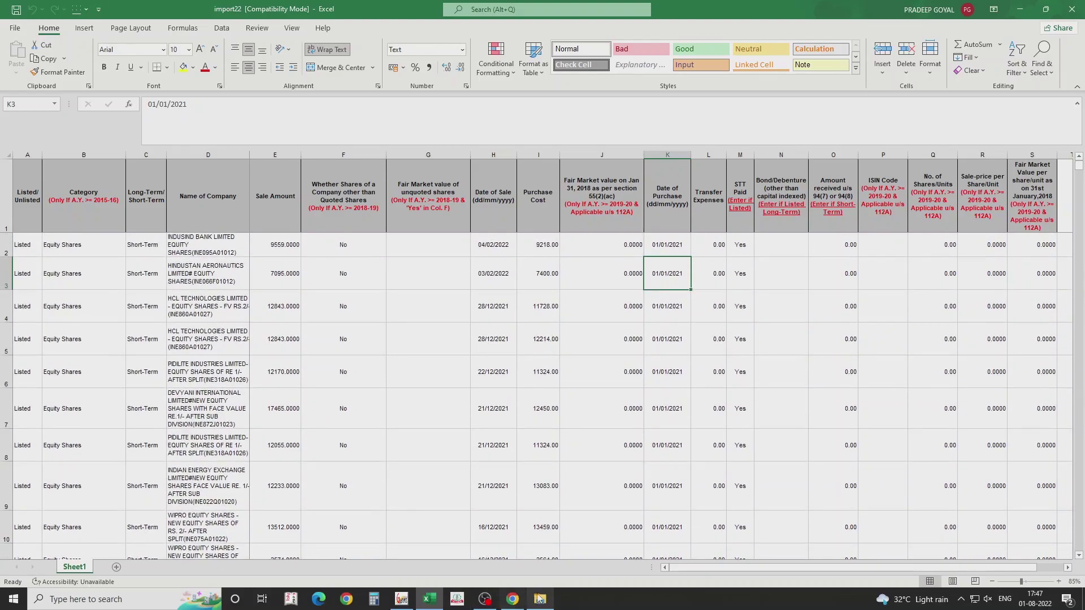
click(60, 189)
key(Left)
key(Right)
key(Right)
key(Right)
key(Right)
key(Right)
key(Right)
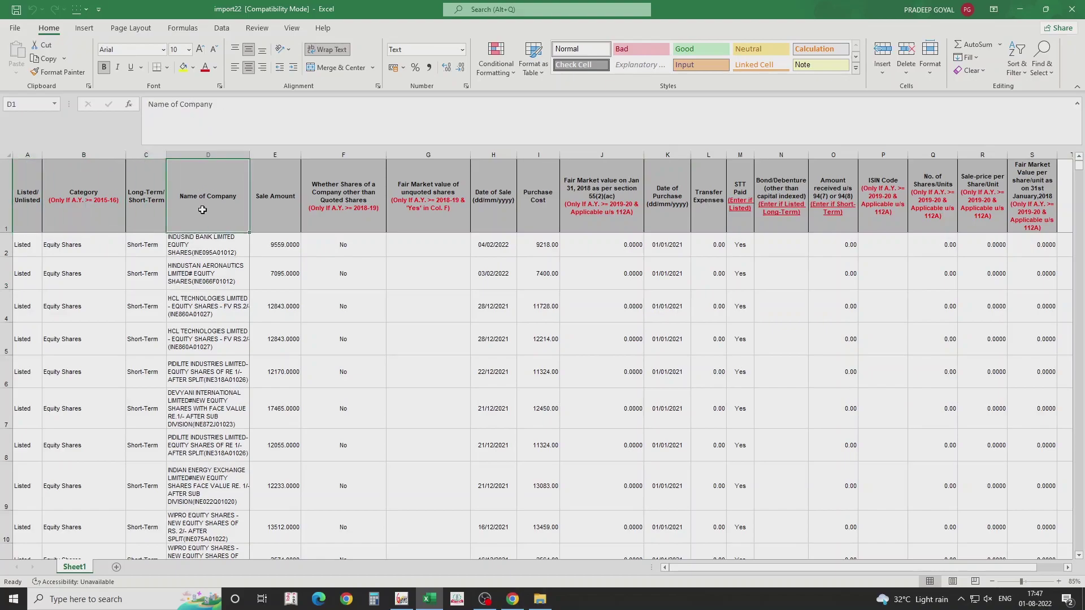
key(Right)
key(Right)
key(Right)
key(Right)
key(Right)
key(Right)
key(Right)
key(Right)
key(Right)
key(Right)
key(Right)
key(Right)
key(Right)
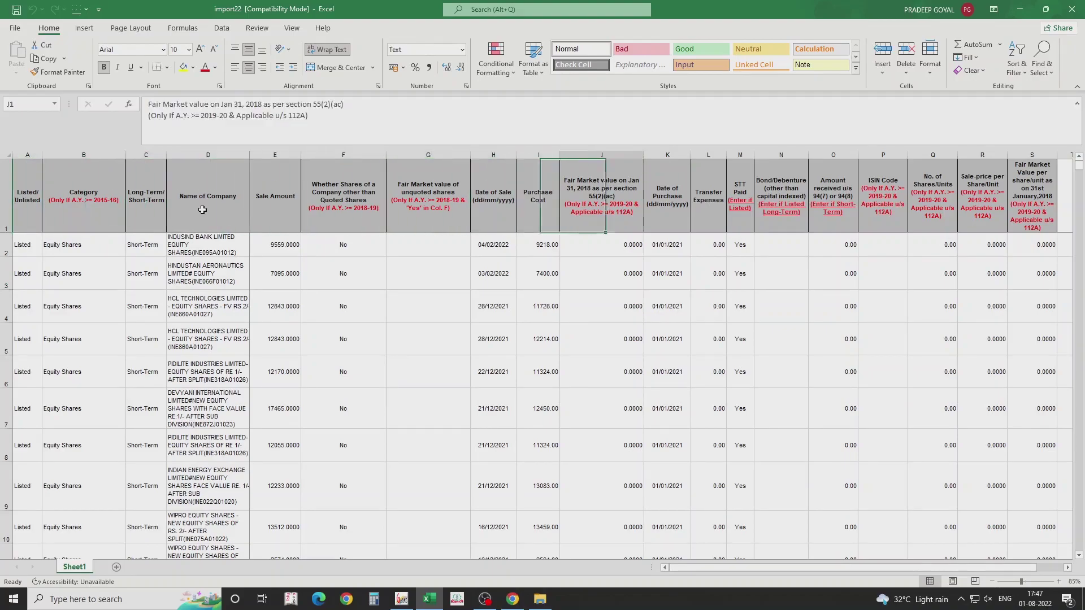
key(Left)
key(Left)
key(Left)
key(Left)
key(Left)
key(Left)
key(Left)
key(Left)
key(Left)
key(Left)
key(Left)
key(Left)
key(Left)
key(Left)
key(Left)
key(Left)
key(Left)
key(Left)
key(Left)
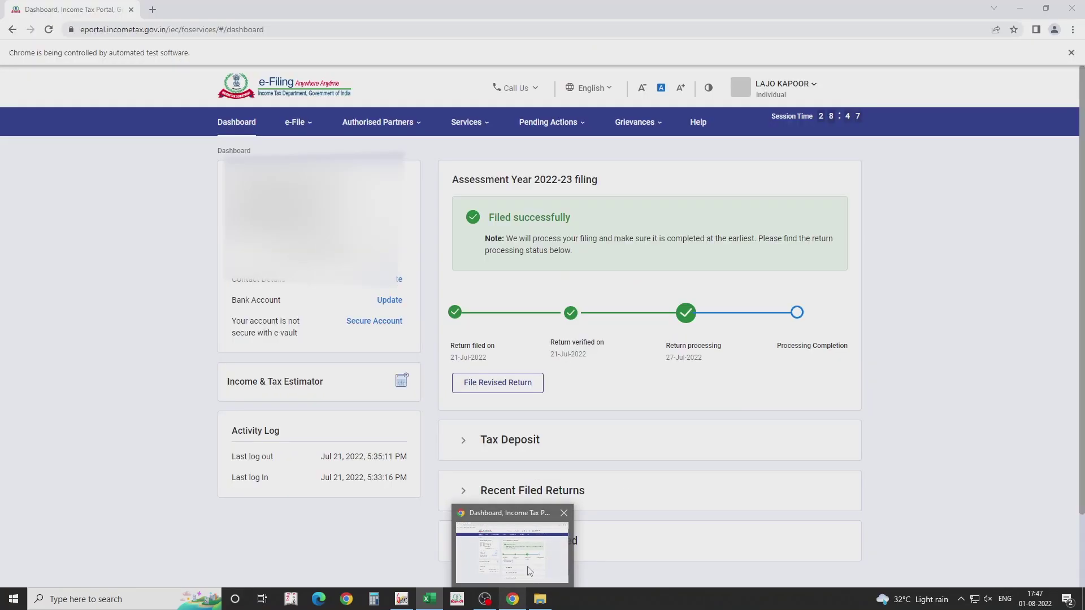
Open Annual Information Statement (AIS) from the Services menu and proceed to the full AIS details
click(529, 571)
mouse_move(480, 127)
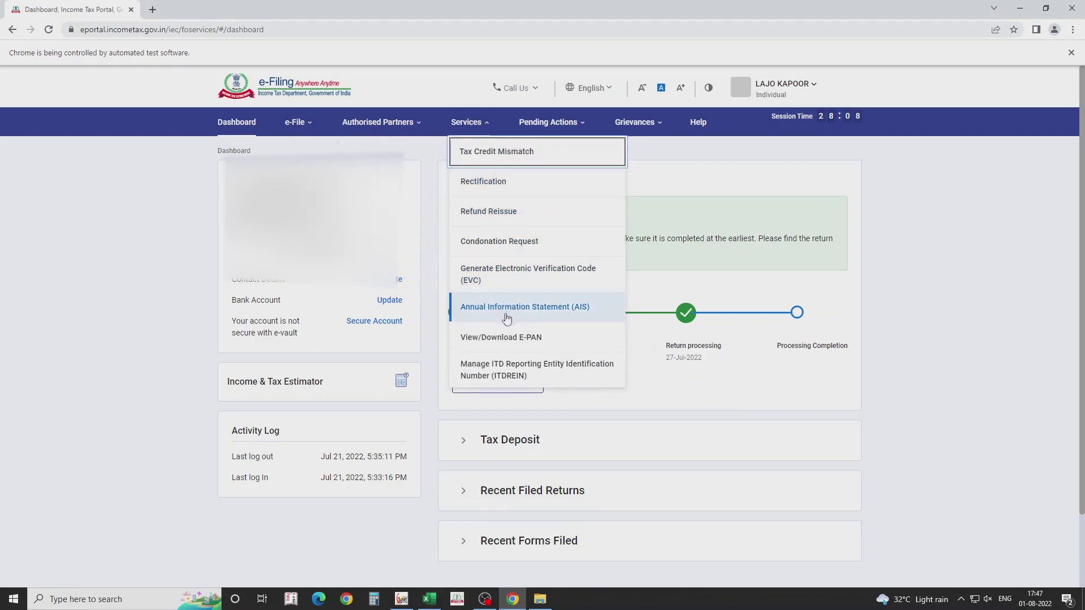
click(568, 309)
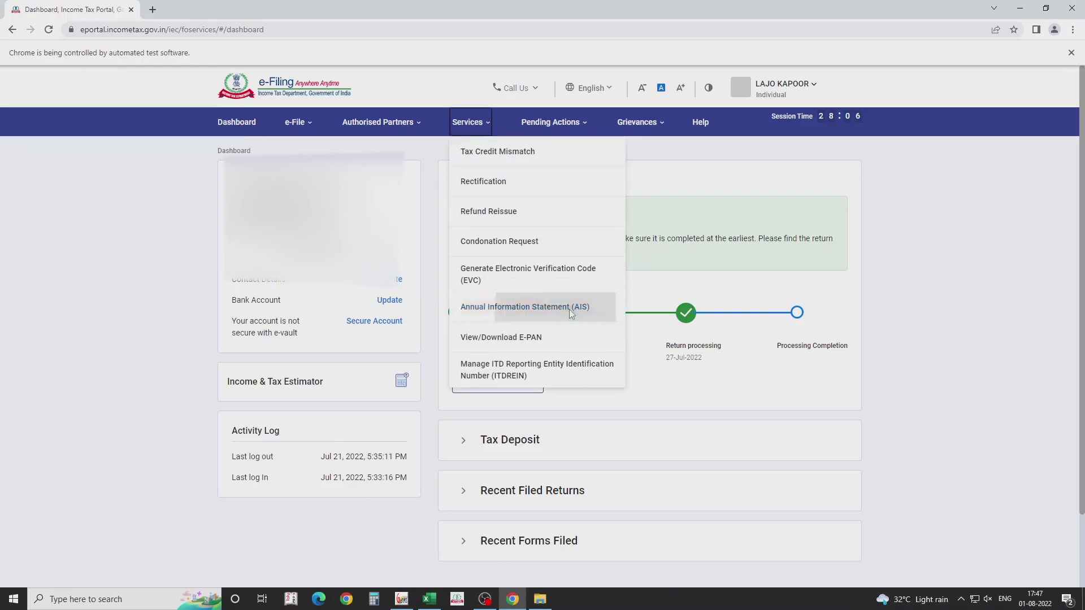
click(624, 374)
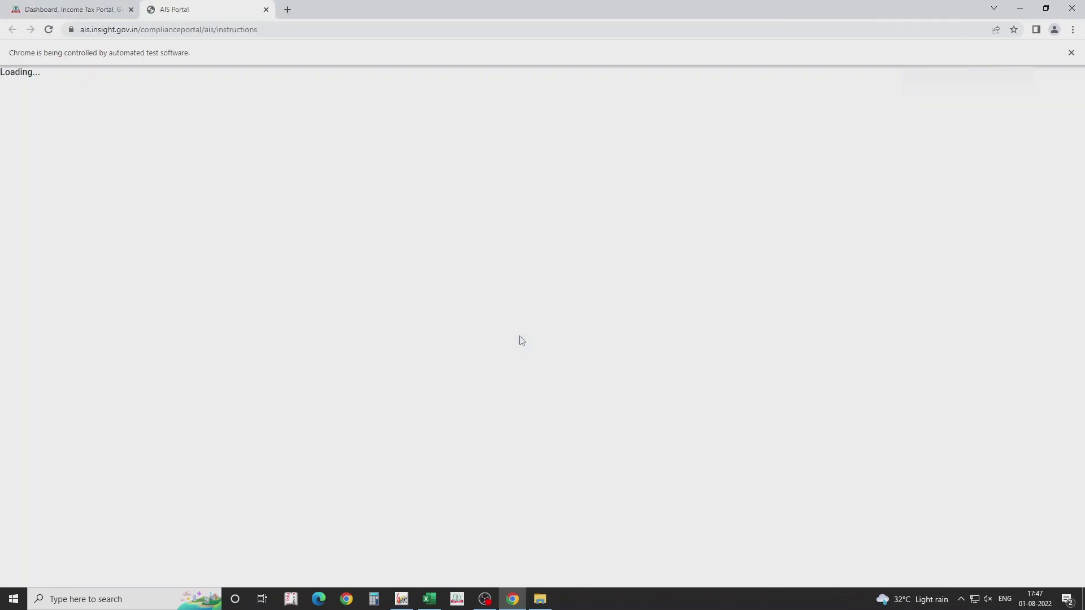
click(156, 175)
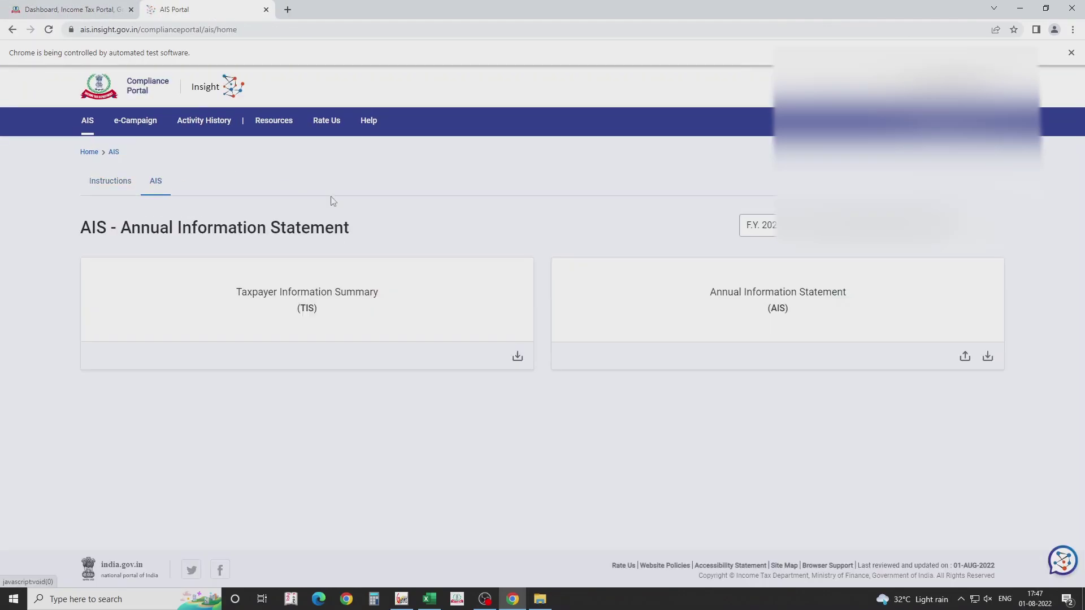
click(864, 301)
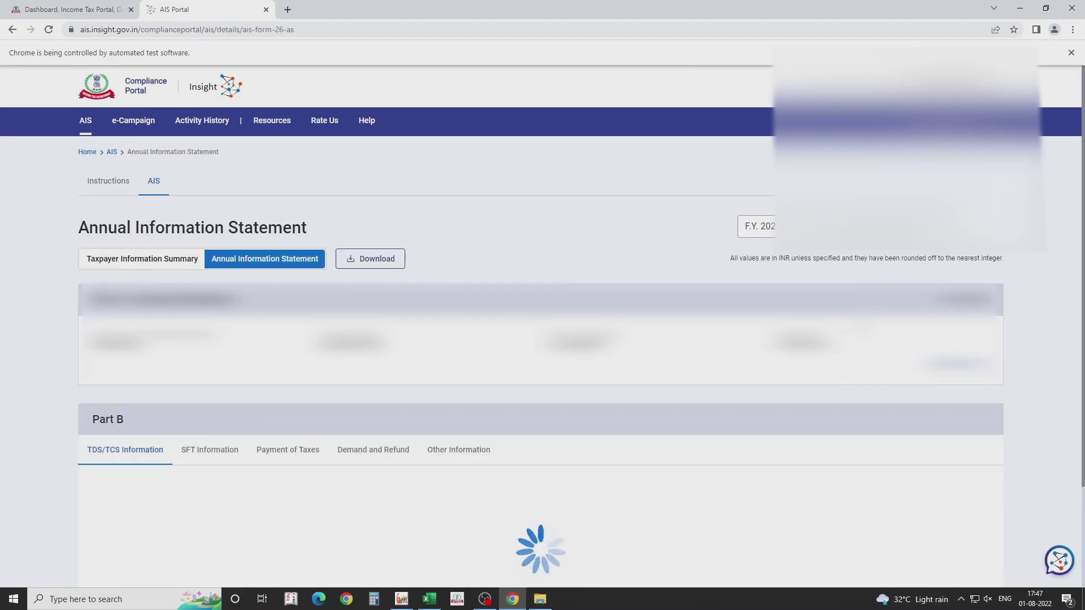
Show the SFT Information table and page through to entries 21–30
scroll(476, 336, down, 4)
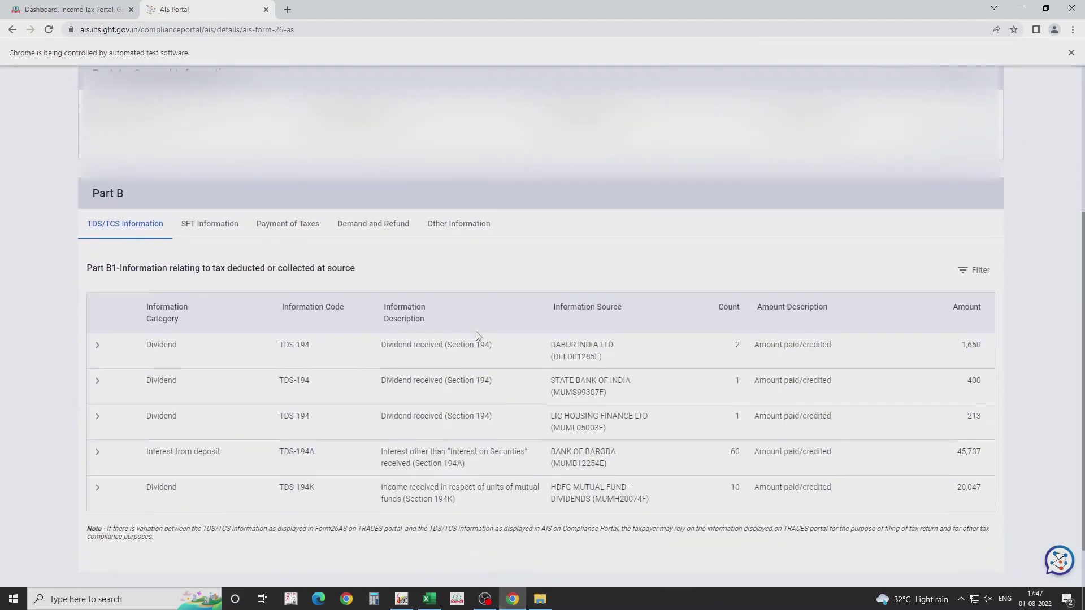
click(222, 236)
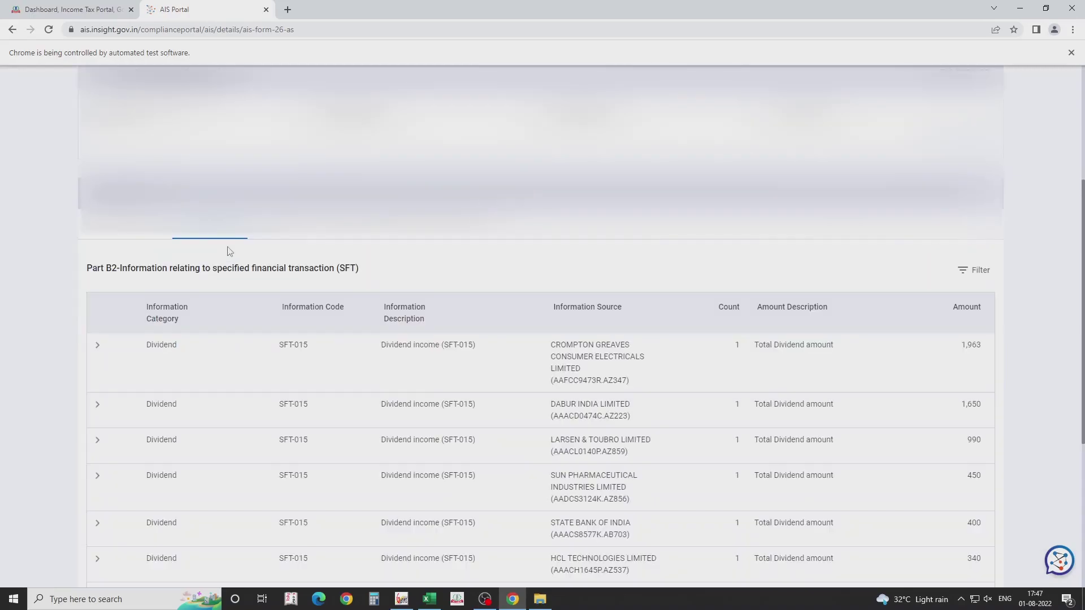
scroll(227, 249, down, 2)
scroll(229, 251, down, 3)
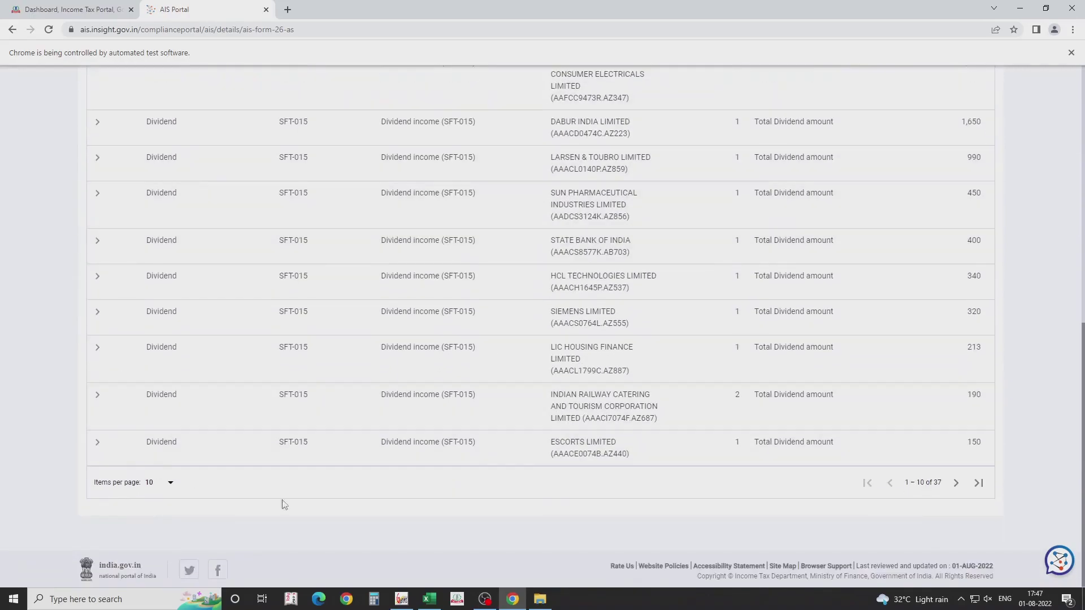
click(956, 483)
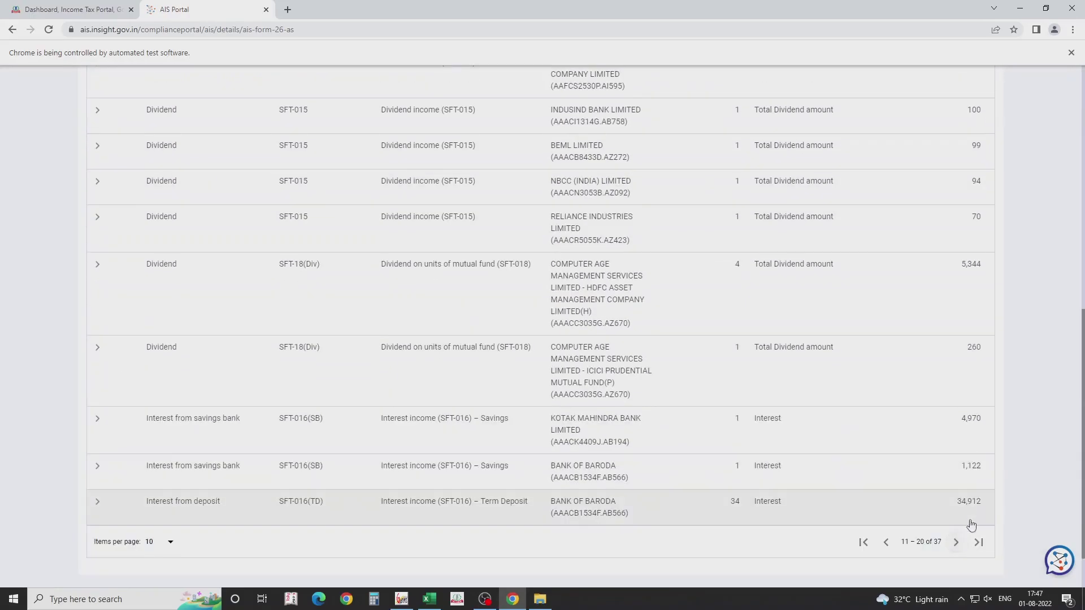
click(978, 542)
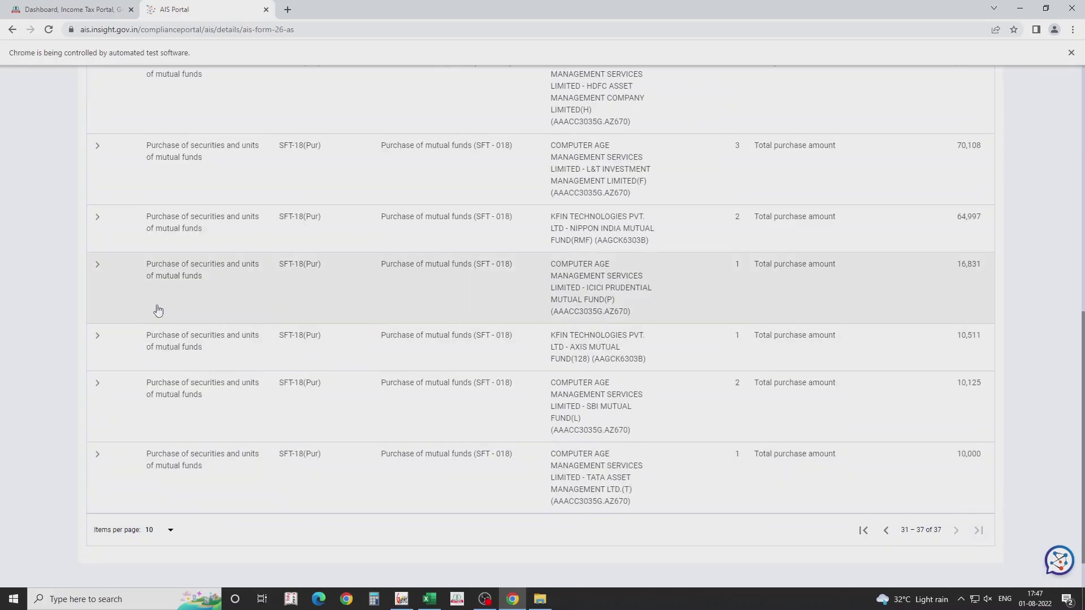
scroll(318, 168, up, 2)
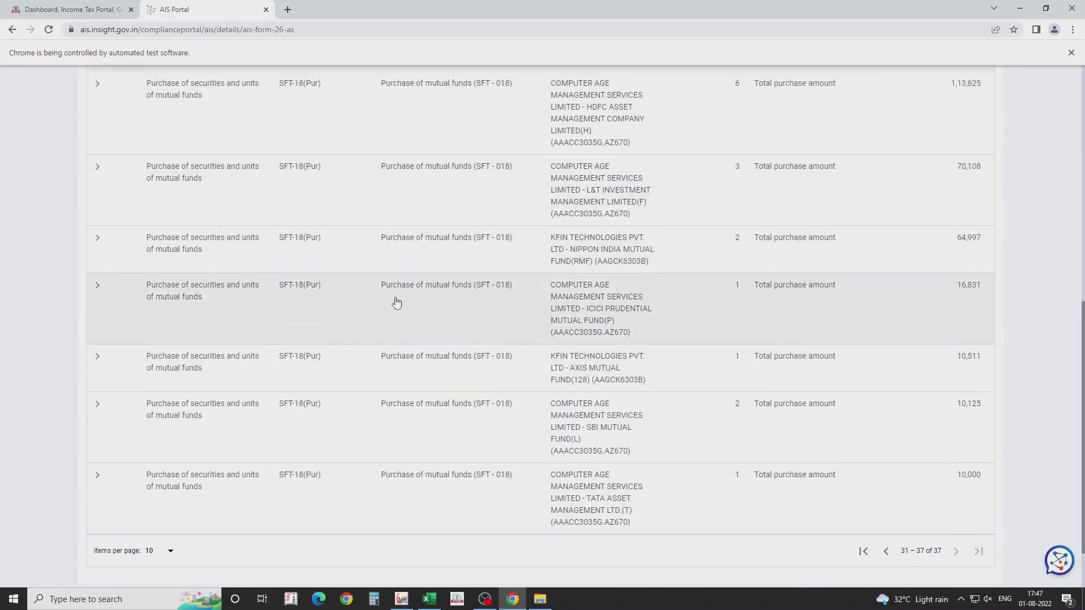
scroll(793, 226, down, 3)
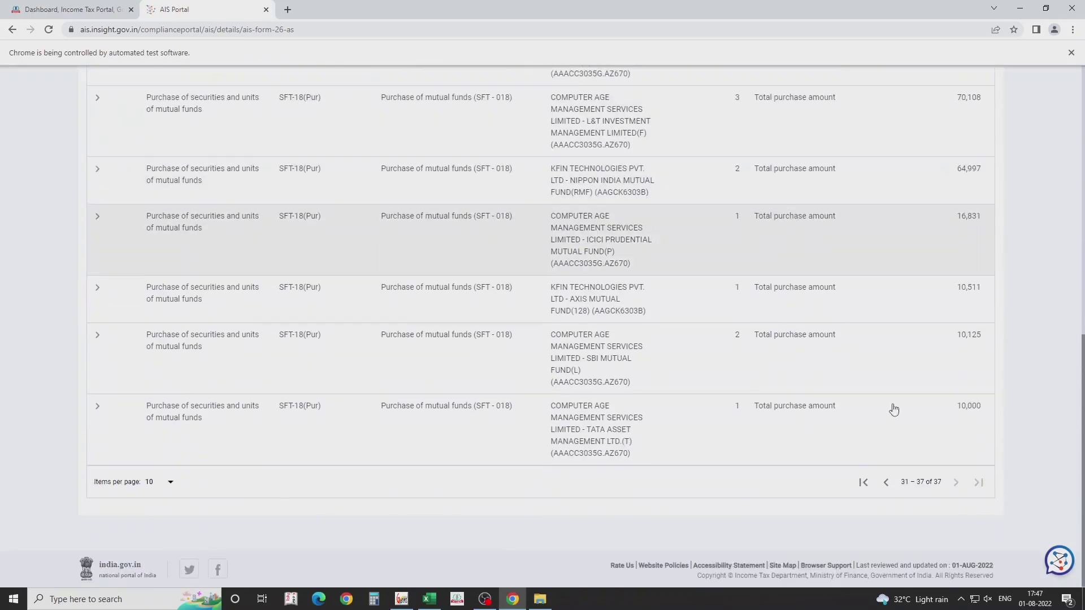
click(886, 480)
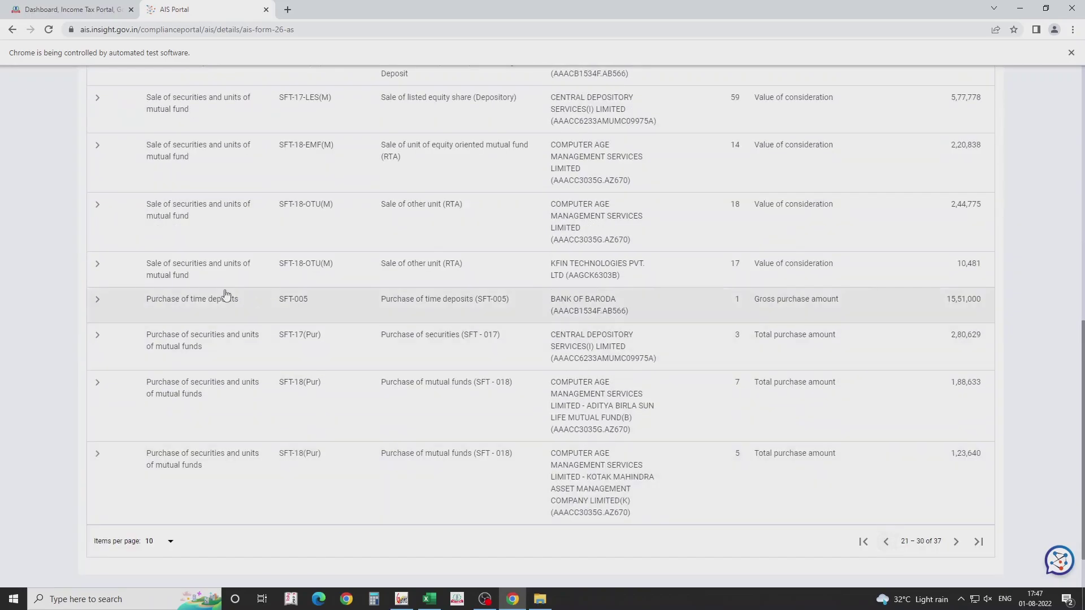
scroll(224, 292, up, 2)
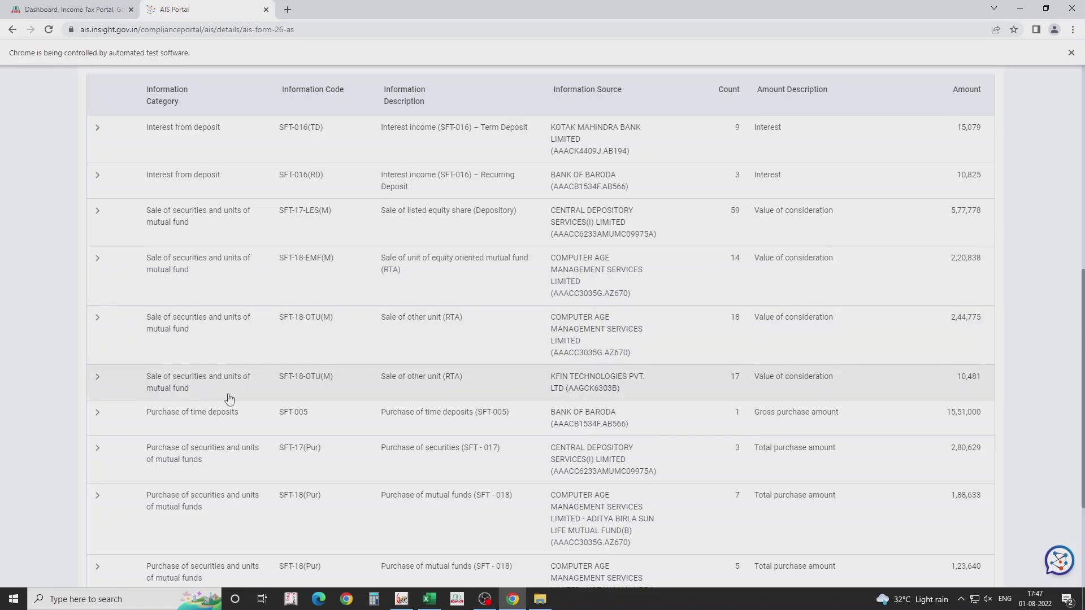
Expand SFT-17-LES(M), download its sale details as CSV, and show the file in its folder
click(99, 215)
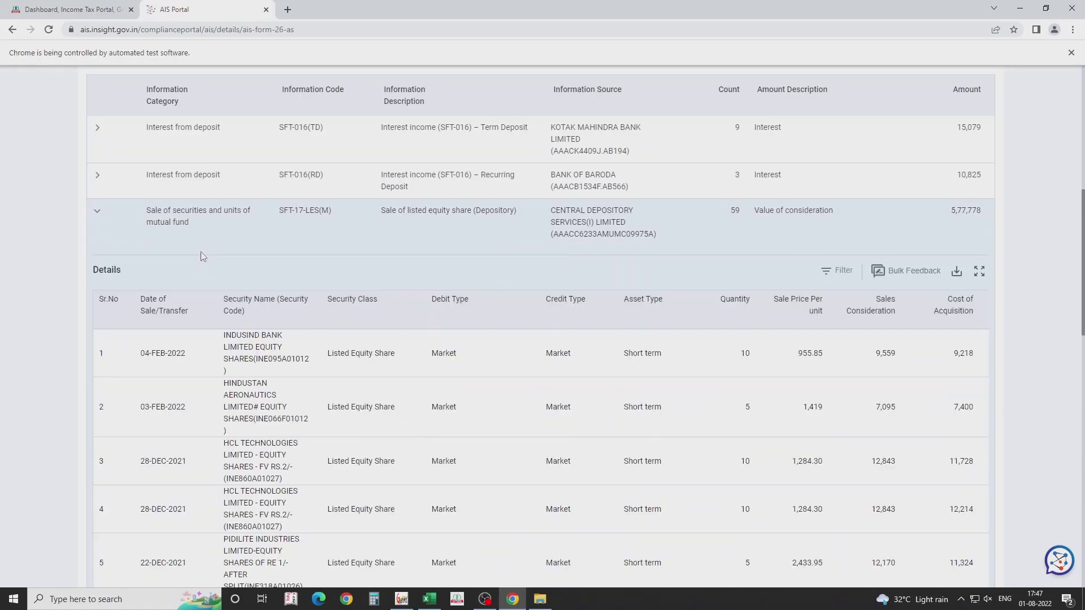
scroll(266, 231, down, 2)
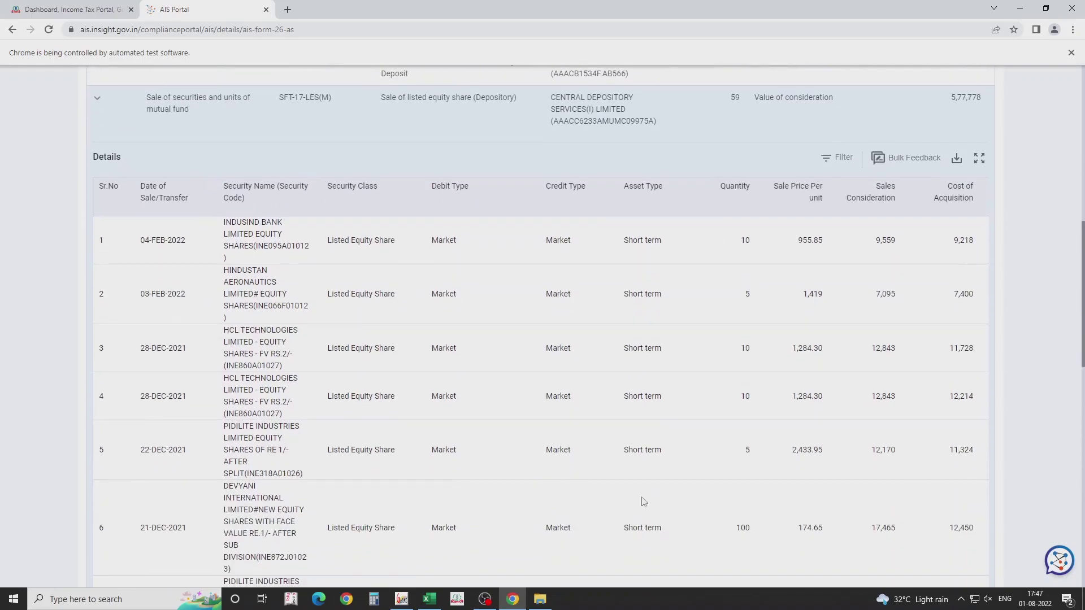
scroll(699, 305, up, 1)
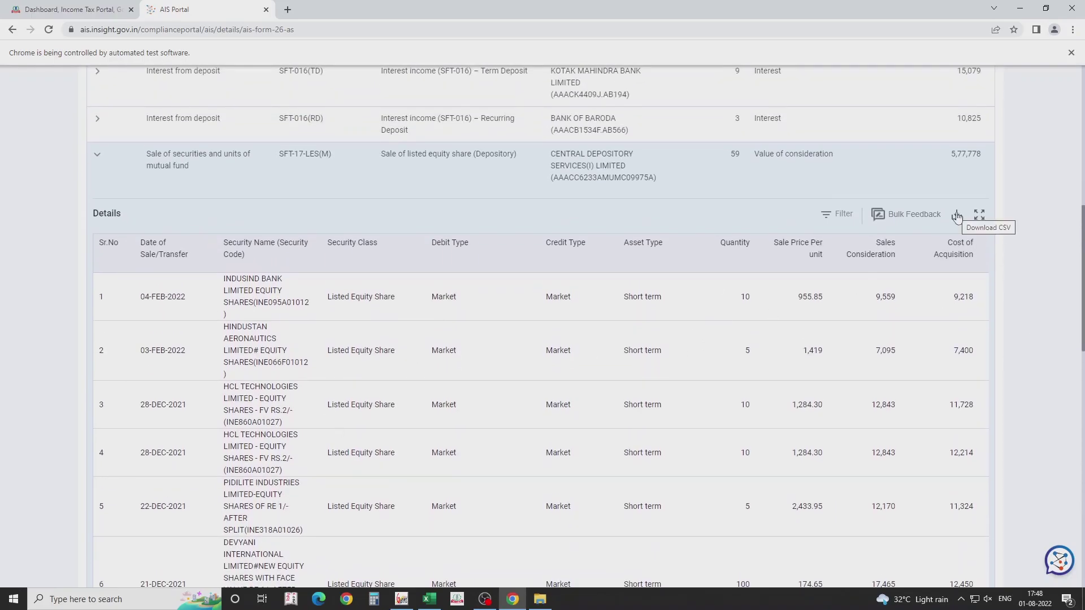
click(957, 215)
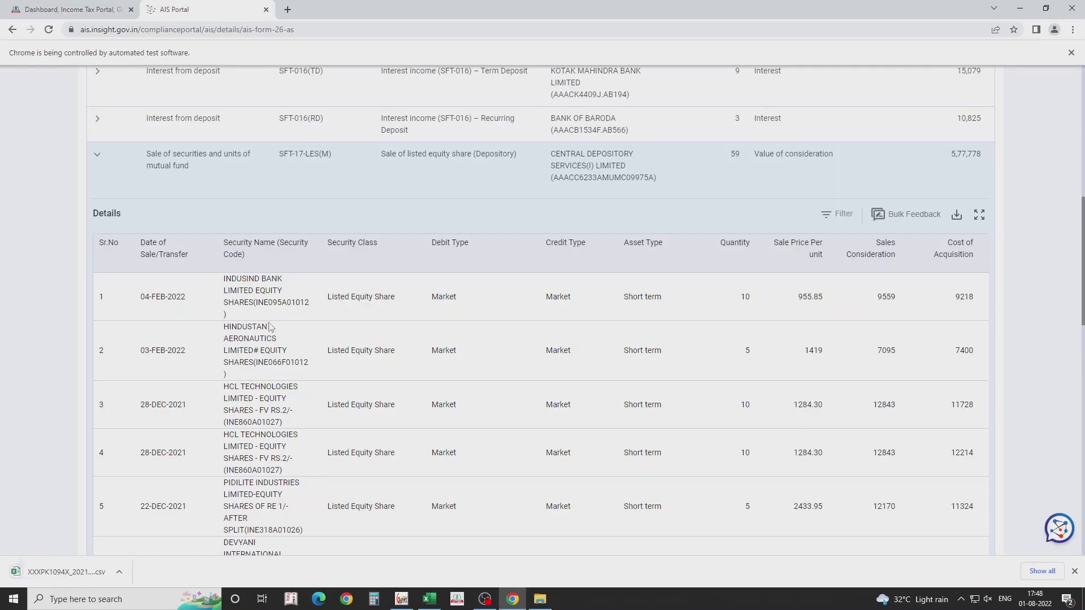
click(120, 573)
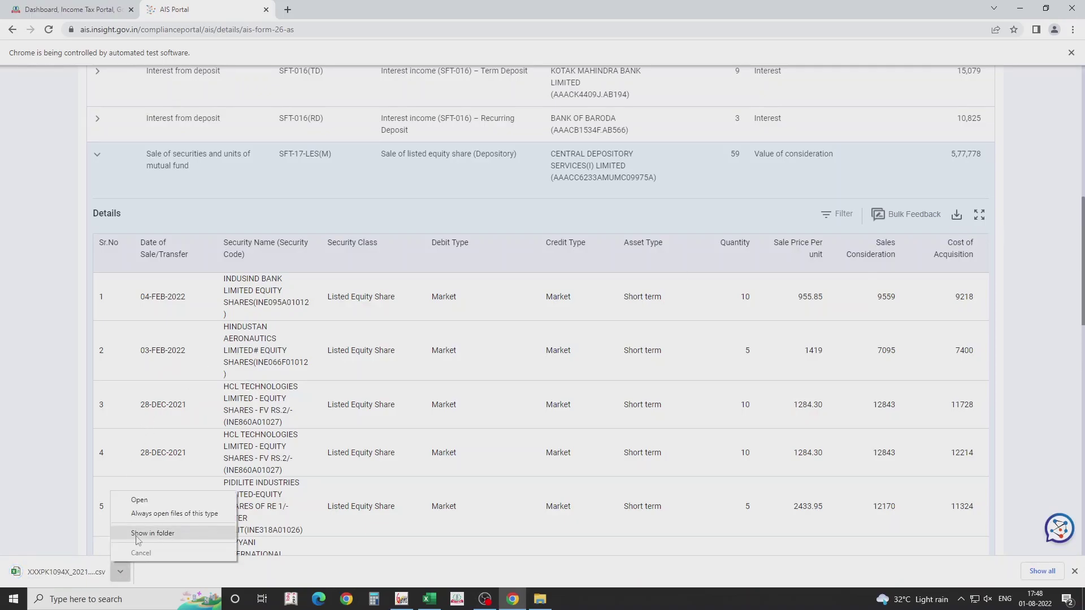
click(139, 533)
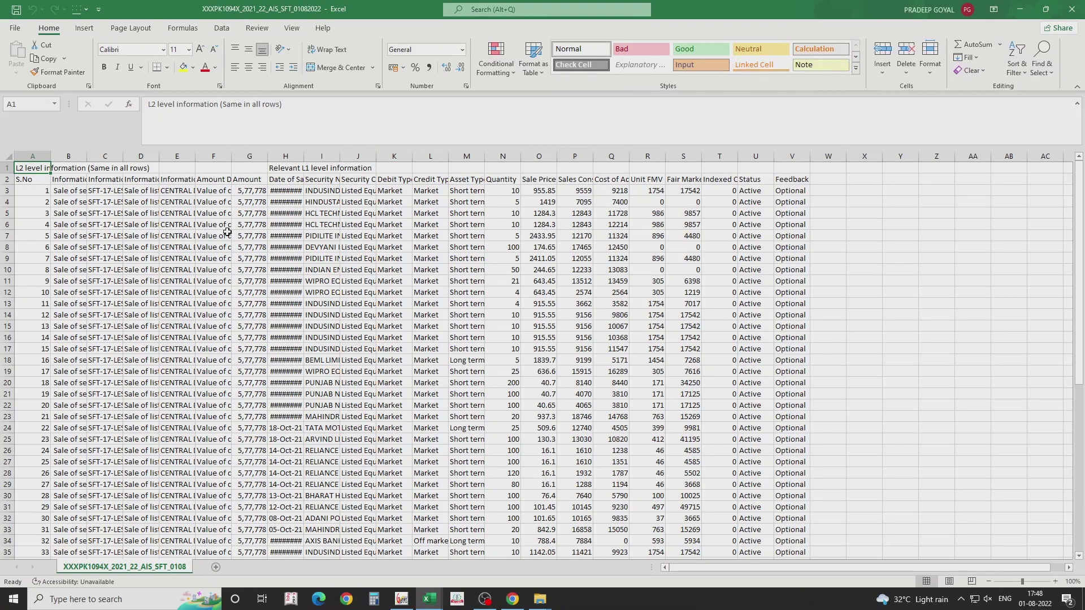
Autofit columns A to D, including Information Code and Information Description
click(33, 156)
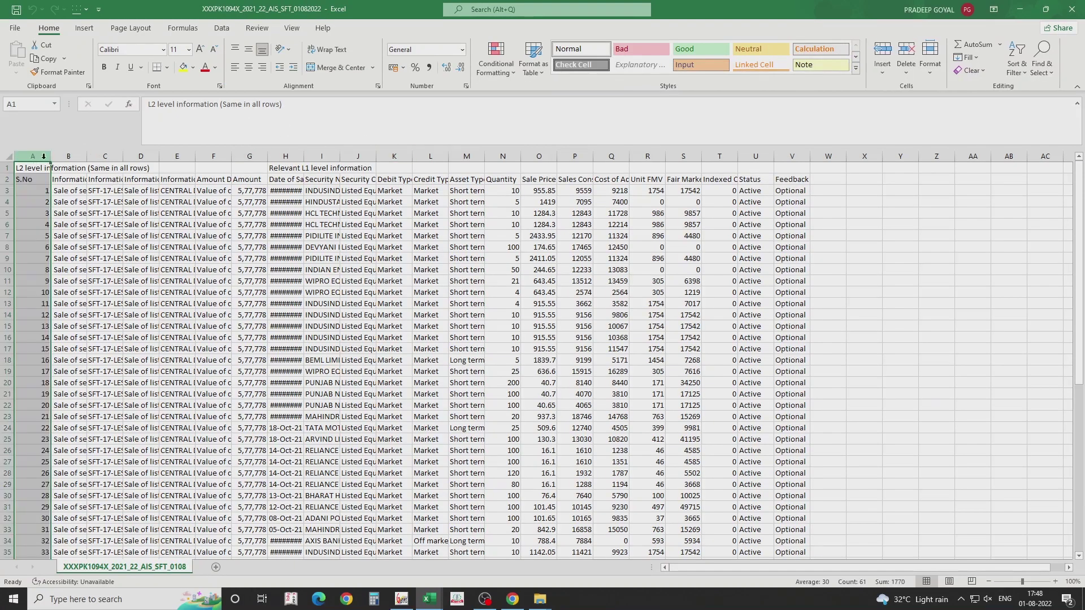
double_click(47, 158)
click(53, 156)
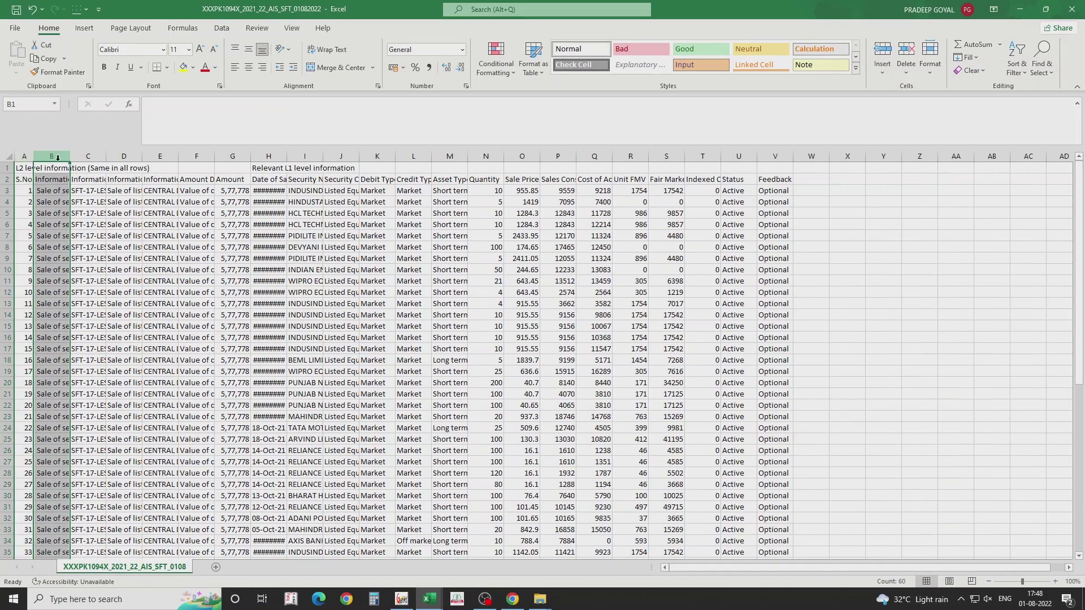
double_click(70, 158)
click(208, 156)
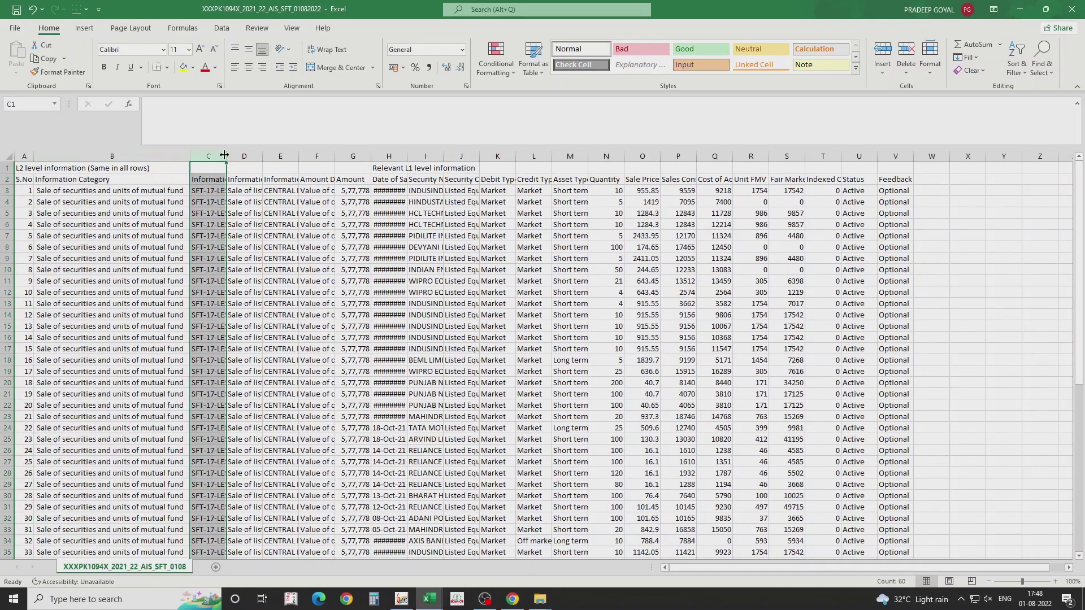
double_click(226, 156)
click(288, 166)
double_click(292, 156)
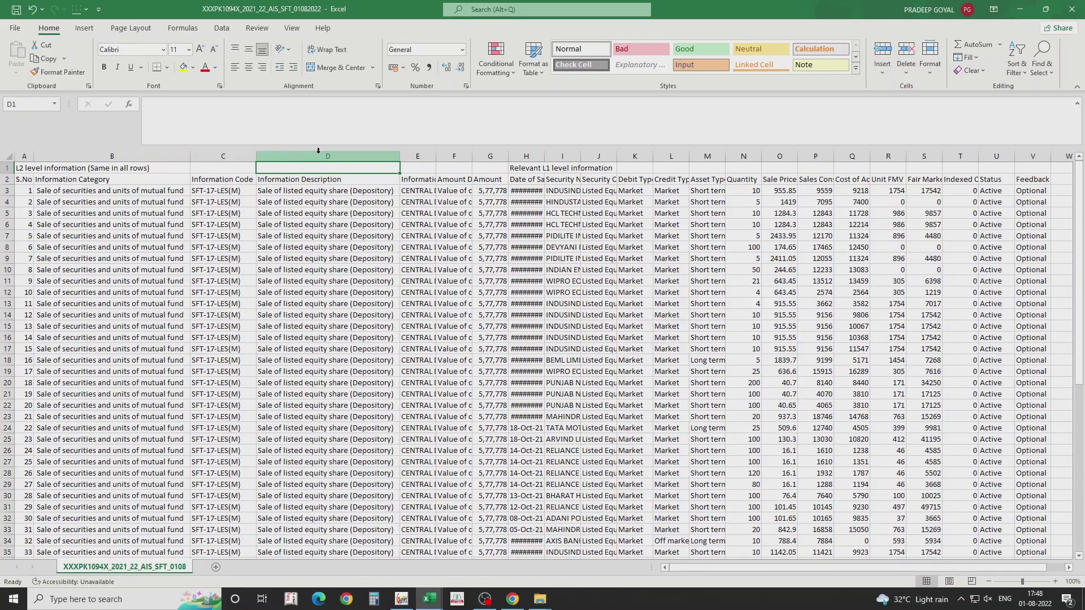
Fit the Amount, Date of Sale and Security Name columns G to I to their contents
drag(420, 148, 647, 143)
drag(424, 145, 444, 148)
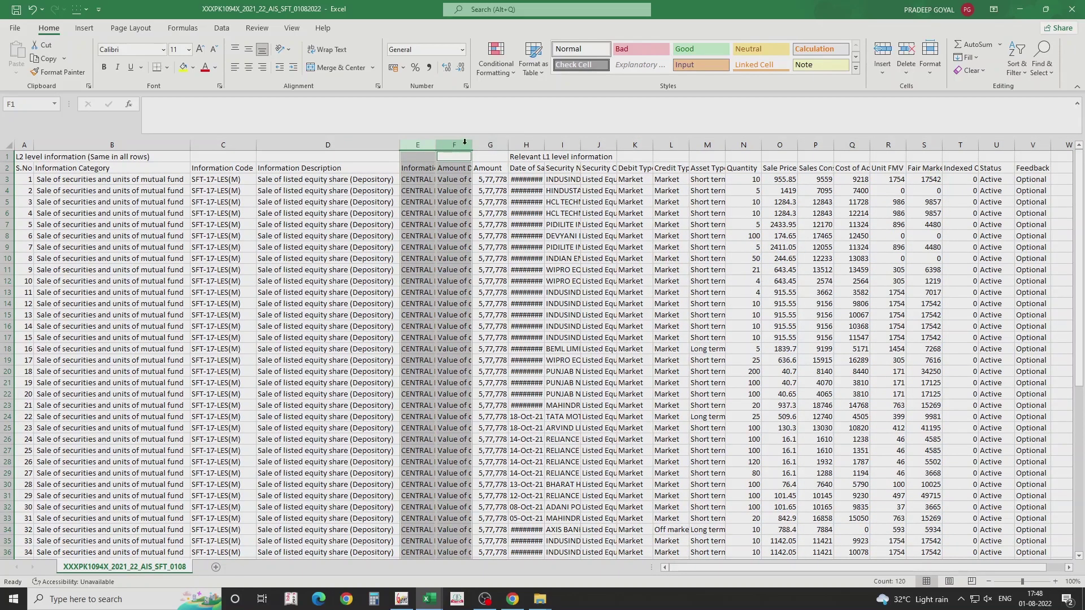
click(464, 142)
click(493, 145)
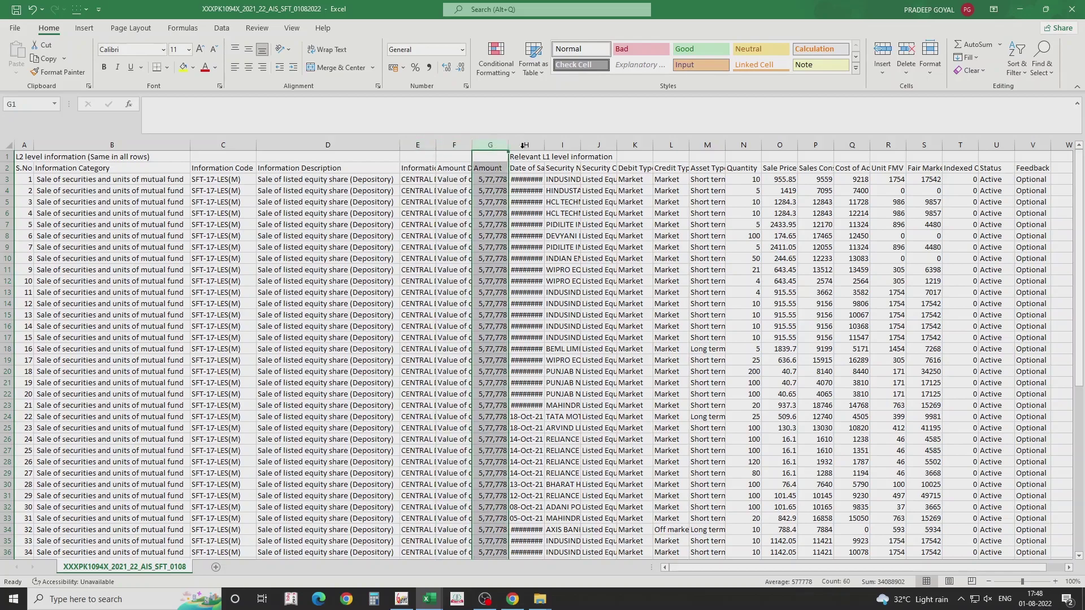
ctrl+click(523, 146)
double_click(544, 145)
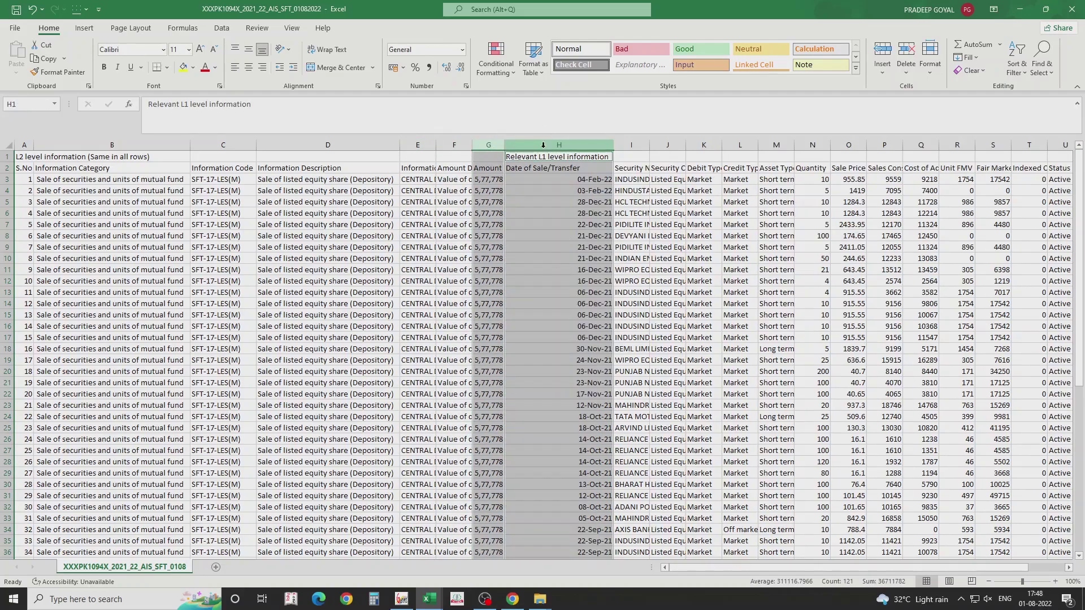
click(637, 145)
double_click(649, 146)
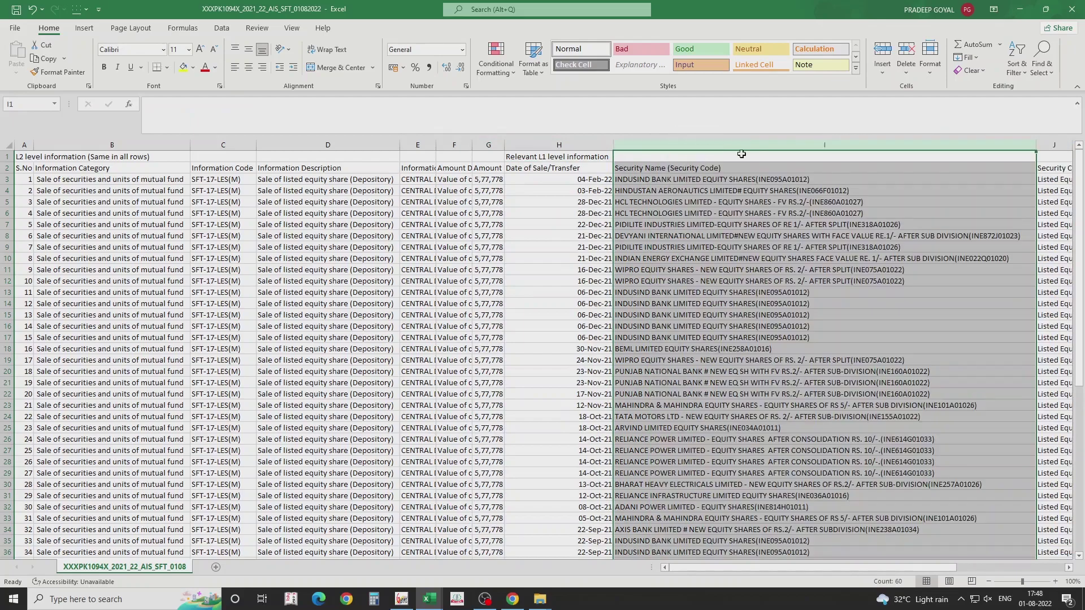
Fit Security Class column J and widen Asset Type column M so Short term shows fully
drag(886, 568, 925, 568)
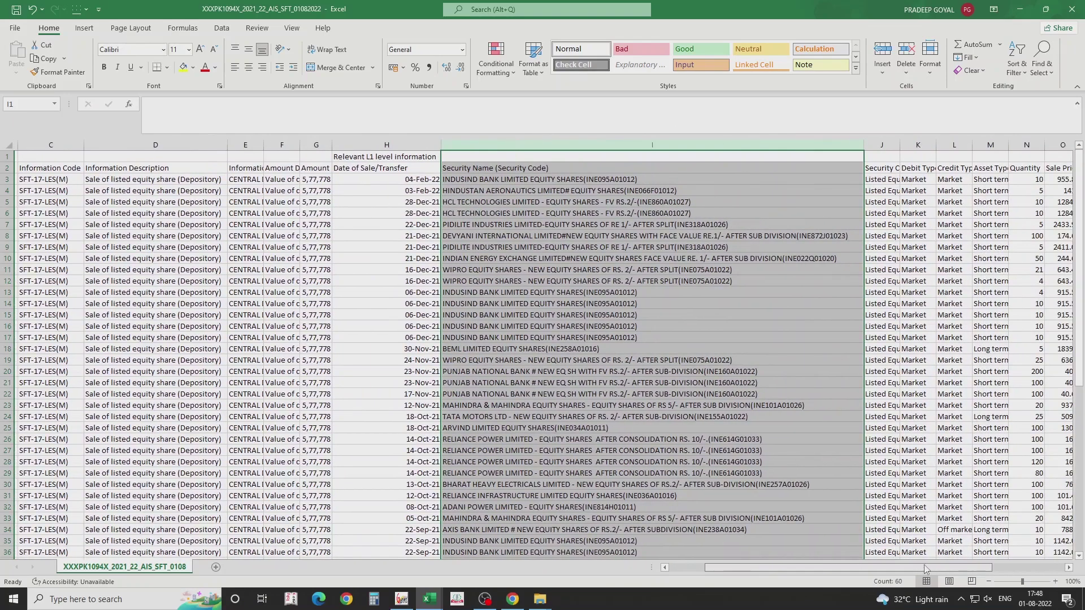
click(890, 145)
double_click(900, 145)
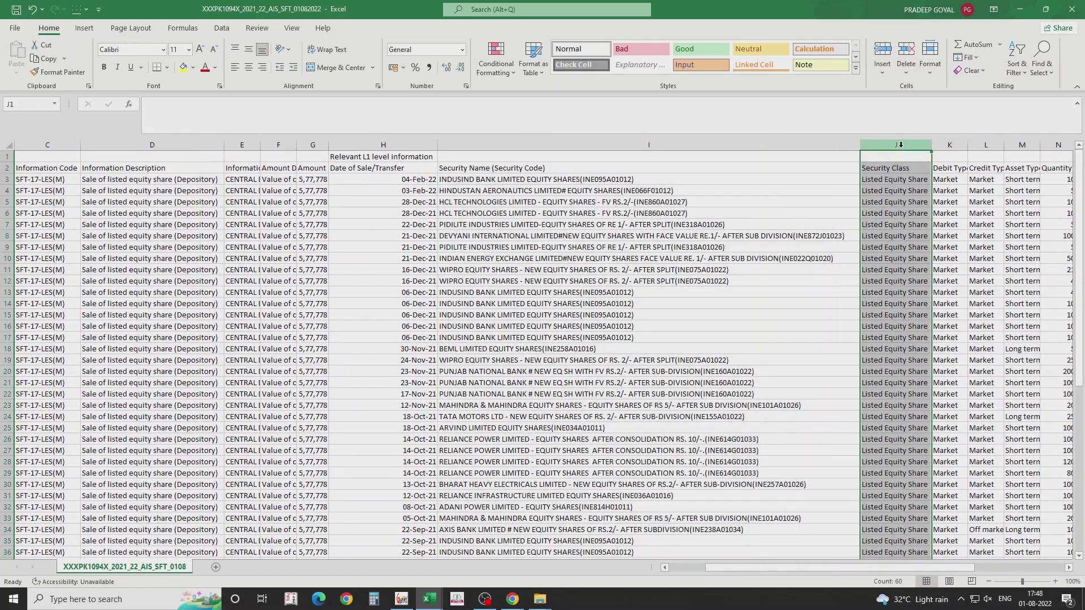
drag(961, 567, 1049, 569)
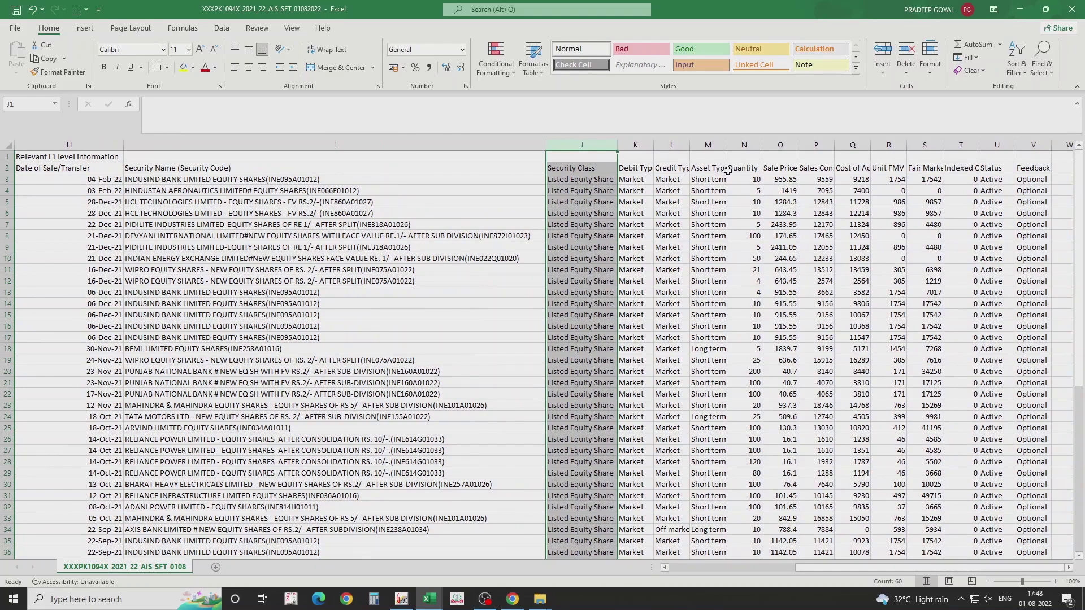
click(751, 181)
click(801, 182)
click(710, 179)
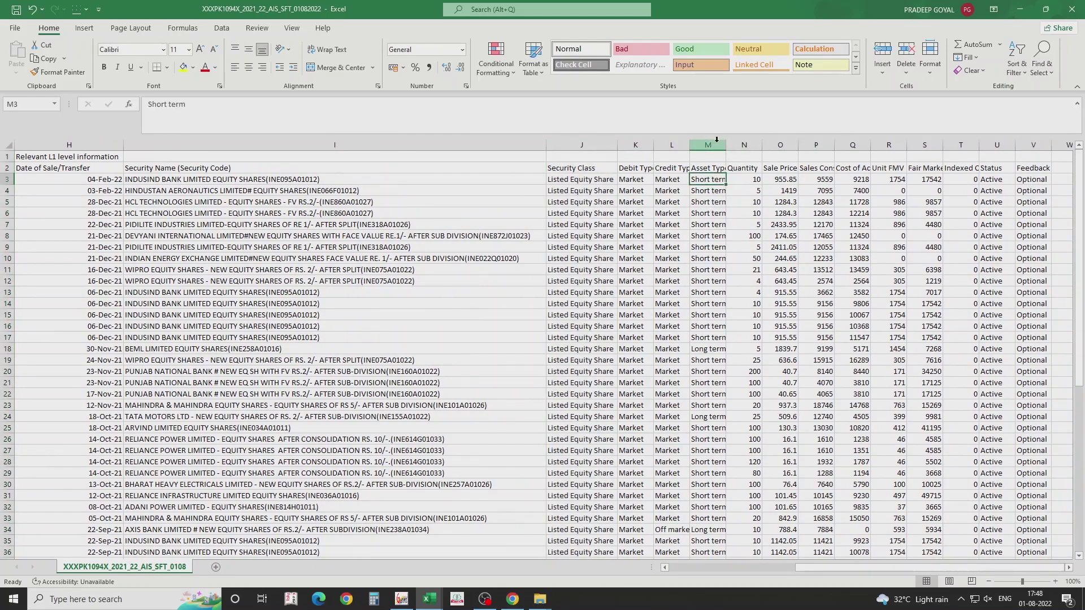
drag(730, 146, 740, 146)
click(736, 327)
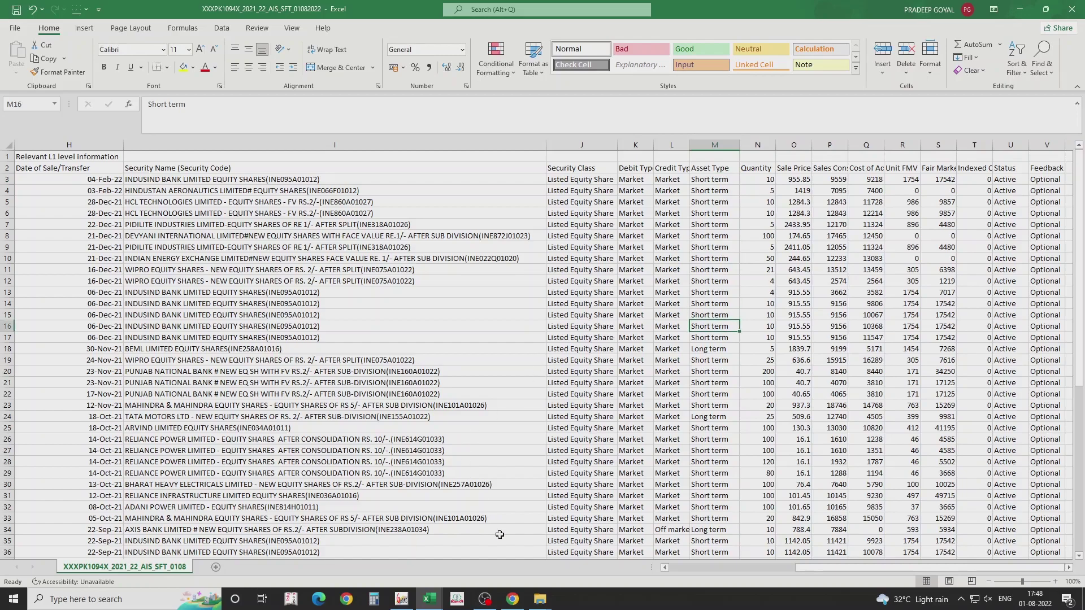
key(alt+Tab)
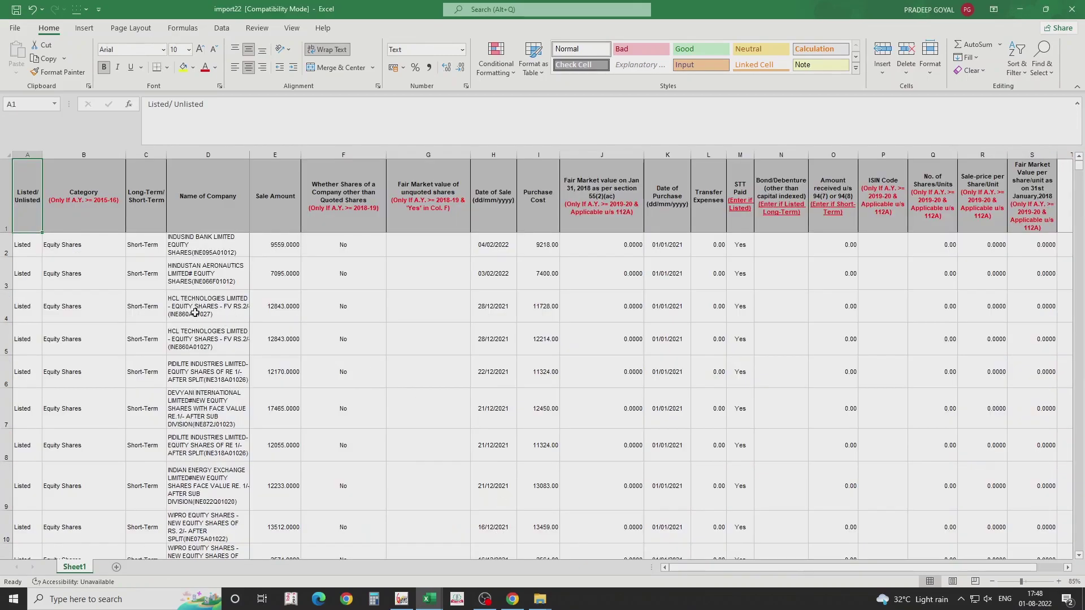
Scroll to the end of import22's data and open the Listed/Unlisted dropdown in A111
scroll(195, 312, down, 17)
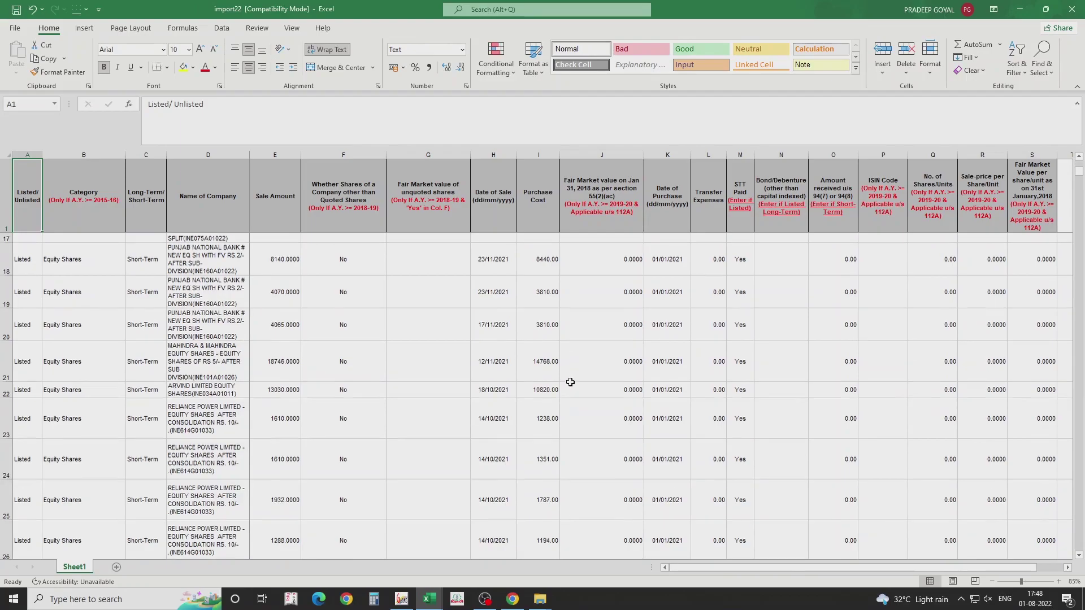
drag(1079, 186, 1079, 226)
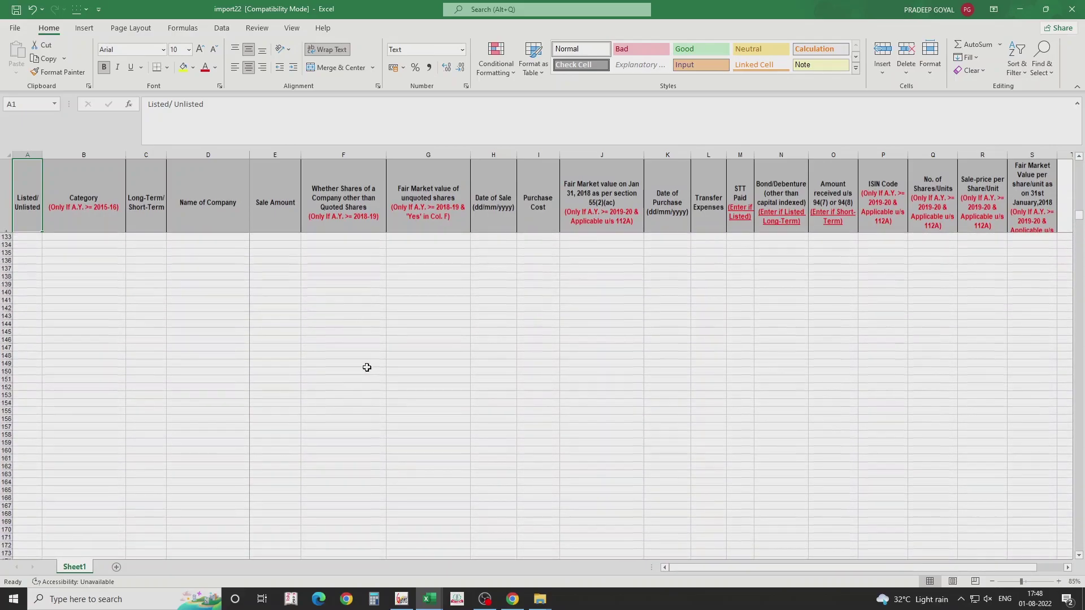
scroll(361, 366, up, 16)
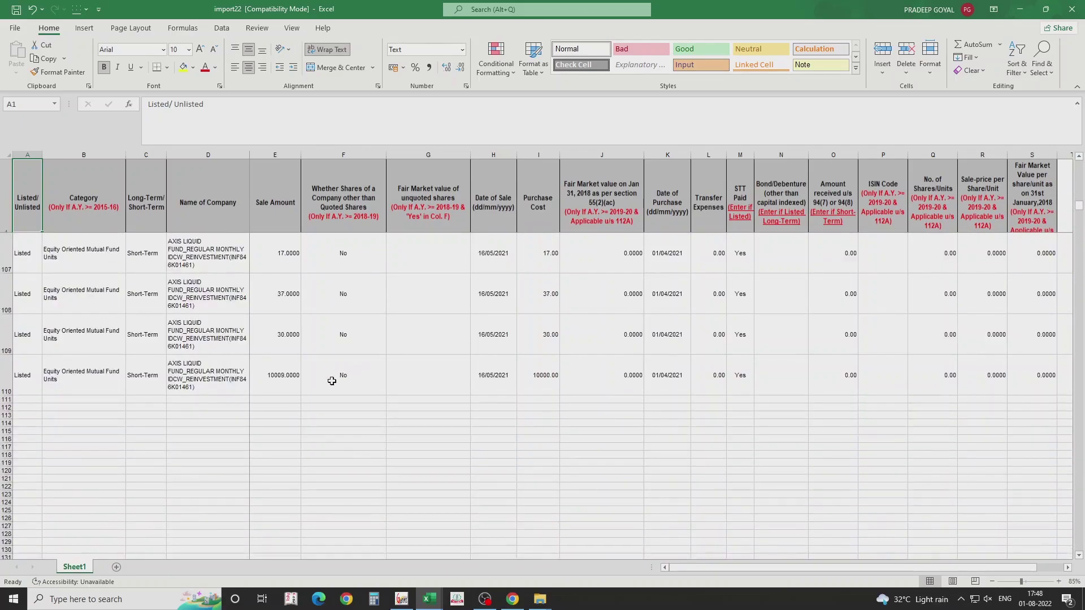
scroll(332, 381, down, 2)
scroll(252, 336, up, 1)
click(34, 277)
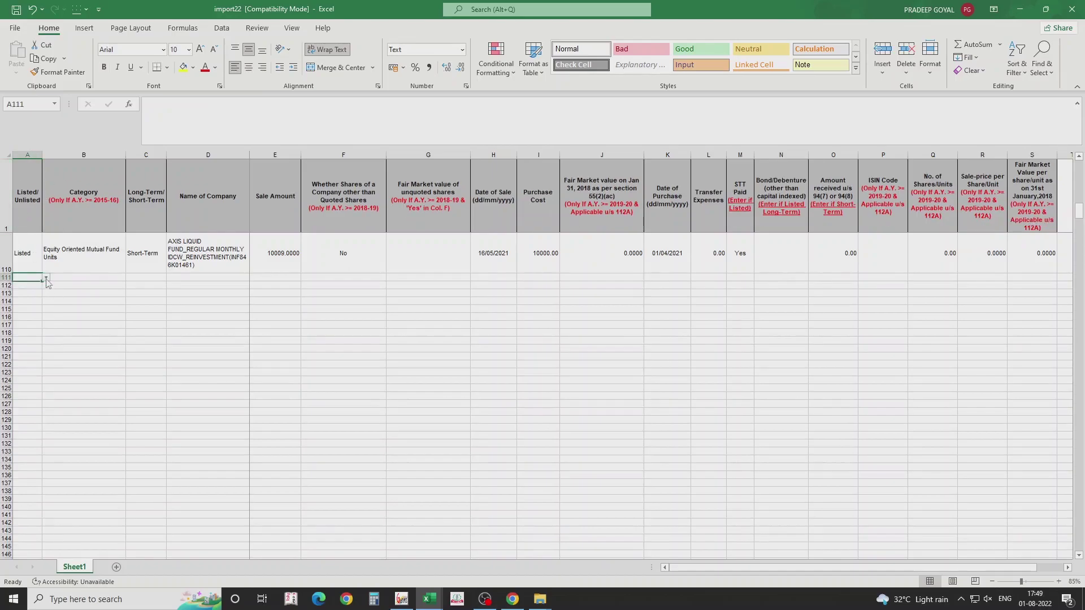
click(45, 278)
Set A111 to Listed, then review the Security Class and Information Description columns in the AIS sheet
click(25, 285)
click(82, 273)
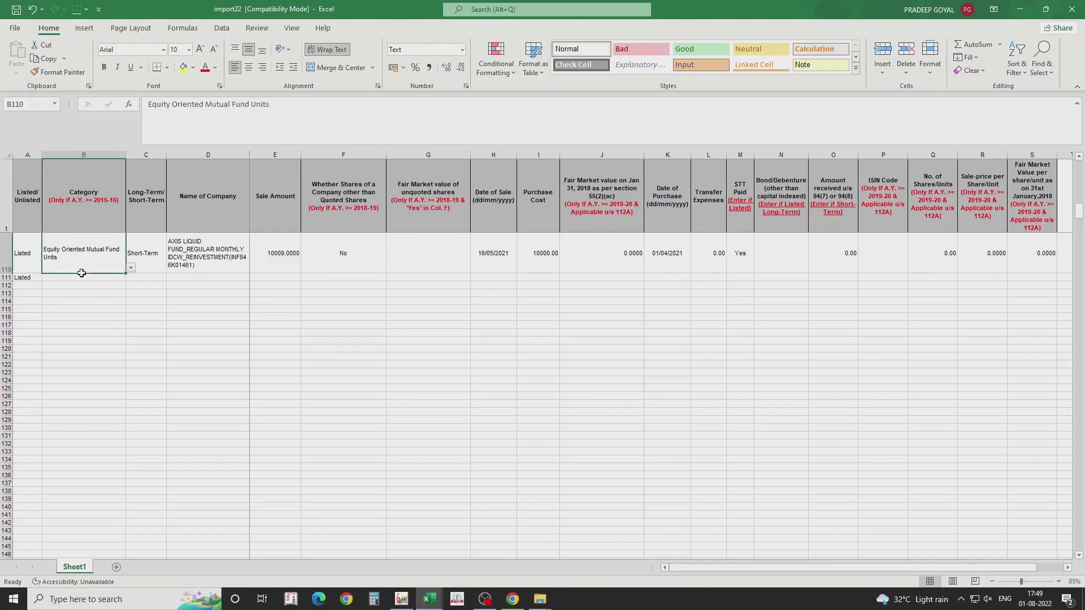
key(alt+Tab)
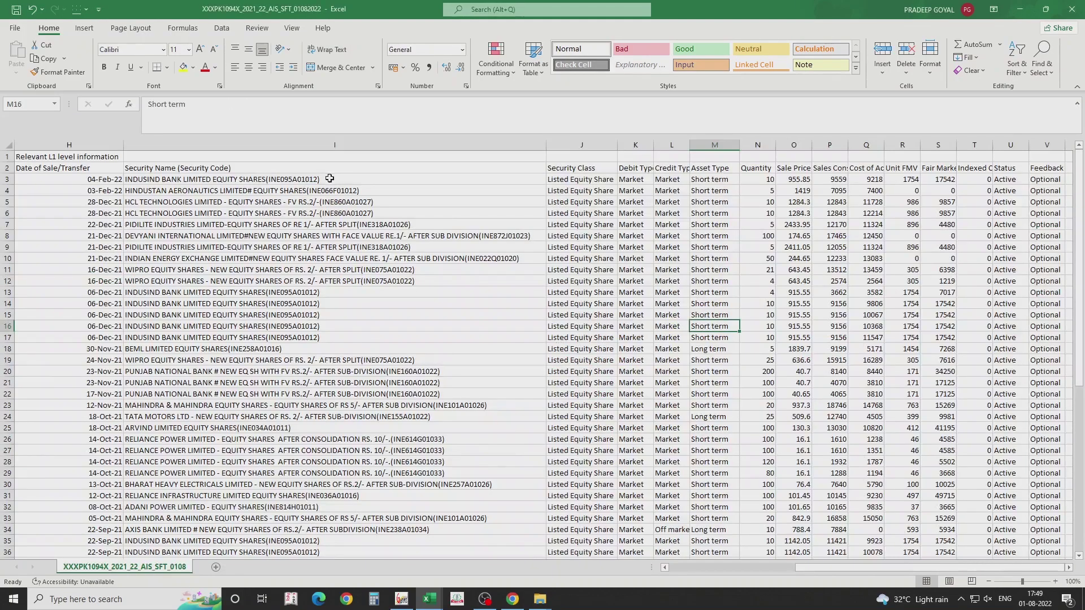
click(563, 213)
click(584, 179)
drag(582, 191, 583, 360)
drag(923, 567, 797, 570)
drag(314, 190, 314, 283)
drag(80, 194, 85, 236)
Set B111's Category to Equity Oriented Mutual Fund Units and select C111
key(alt+Tab)
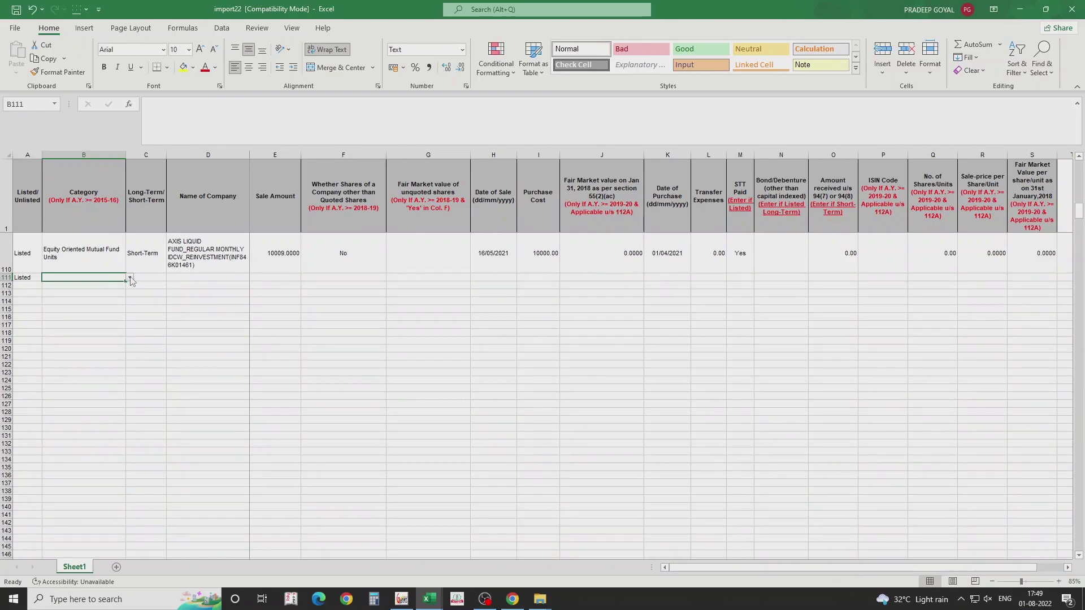
click(130, 277)
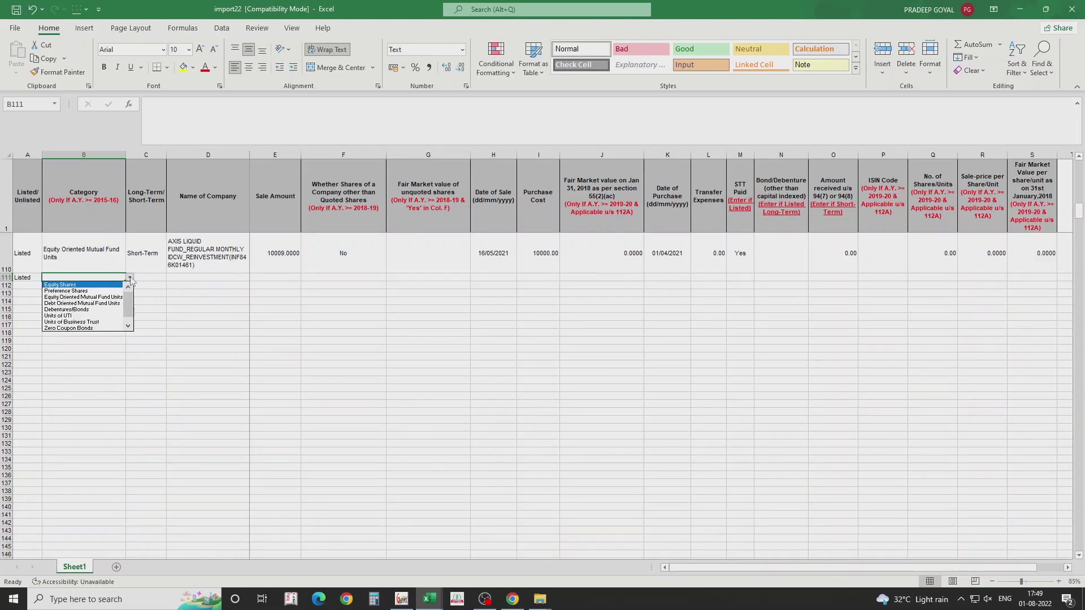
click(108, 298)
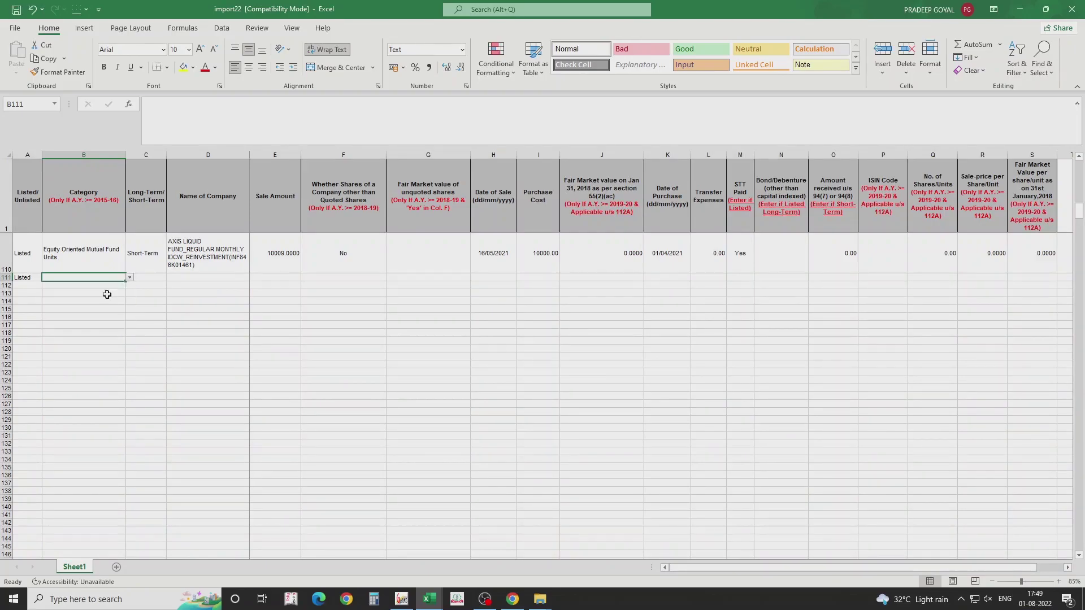
click(148, 281)
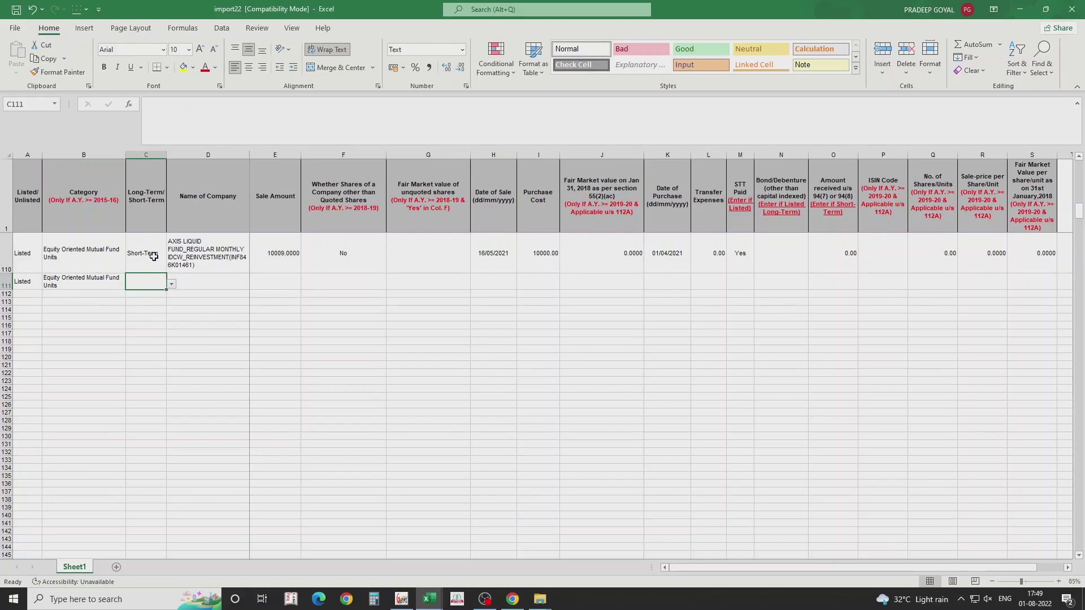
key(alt+Tab)
drag(855, 571, 944, 567)
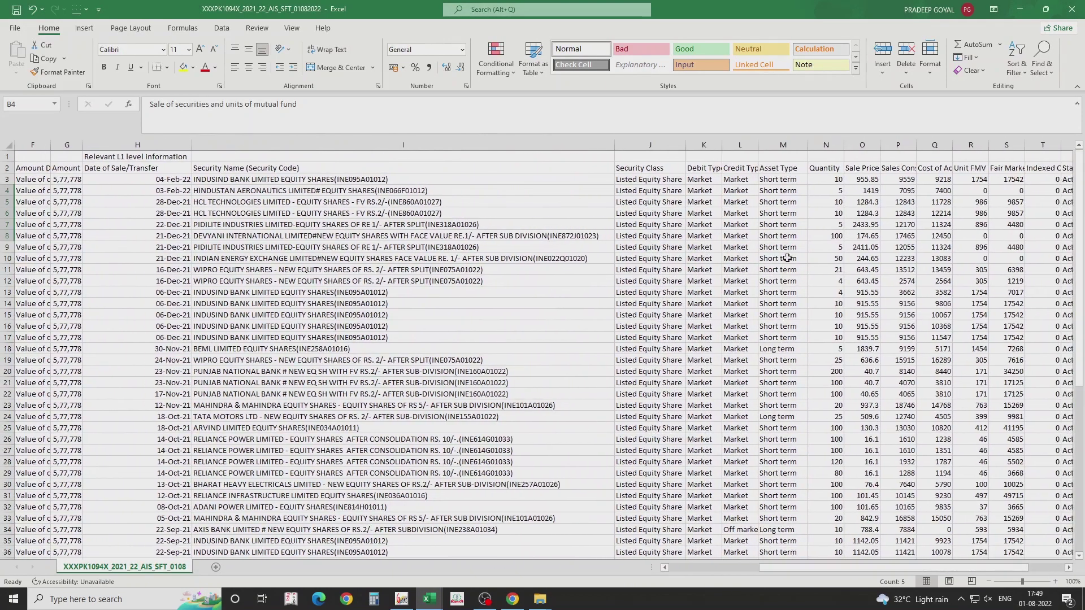
Copy the Asset Type values from M3 downward and paste them into import22 at C111
click(787, 258)
click(784, 349)
drag(780, 179, 783, 557)
key(ctrl+c)
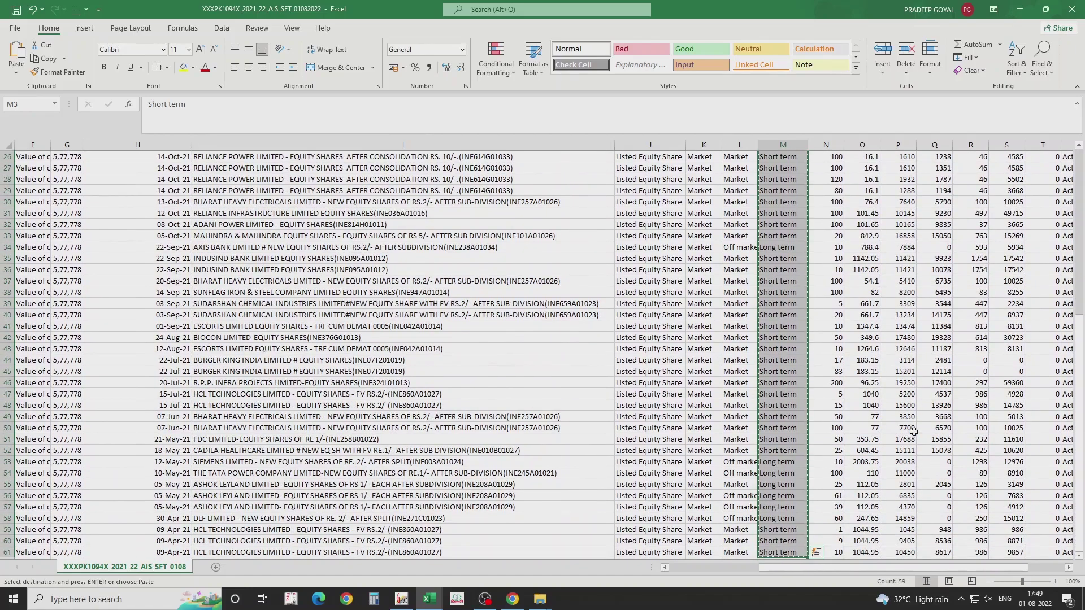
key(alt+Tab)
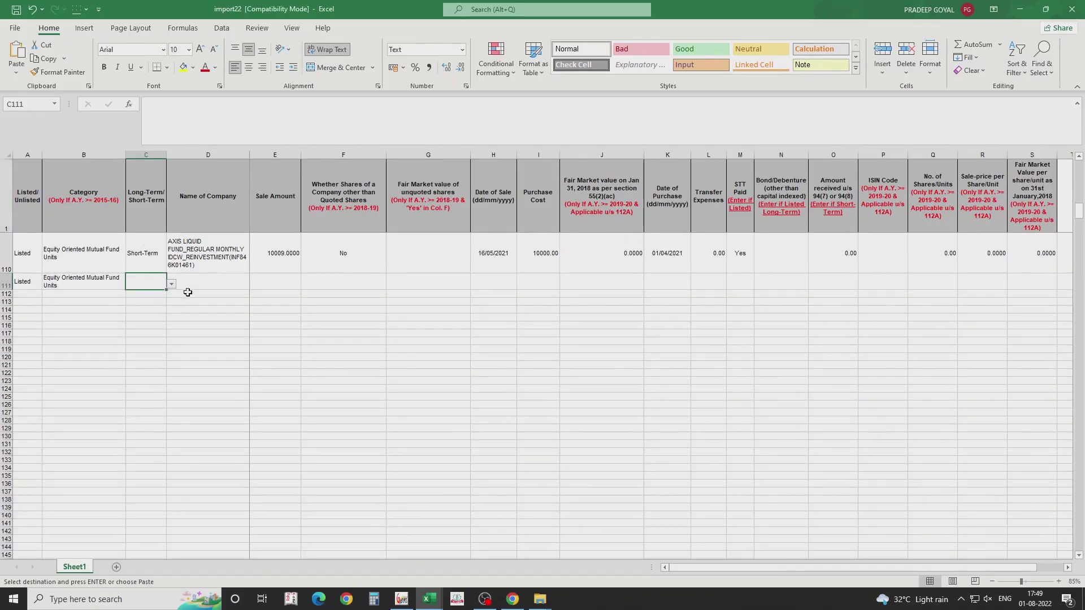
key(ctrl+v)
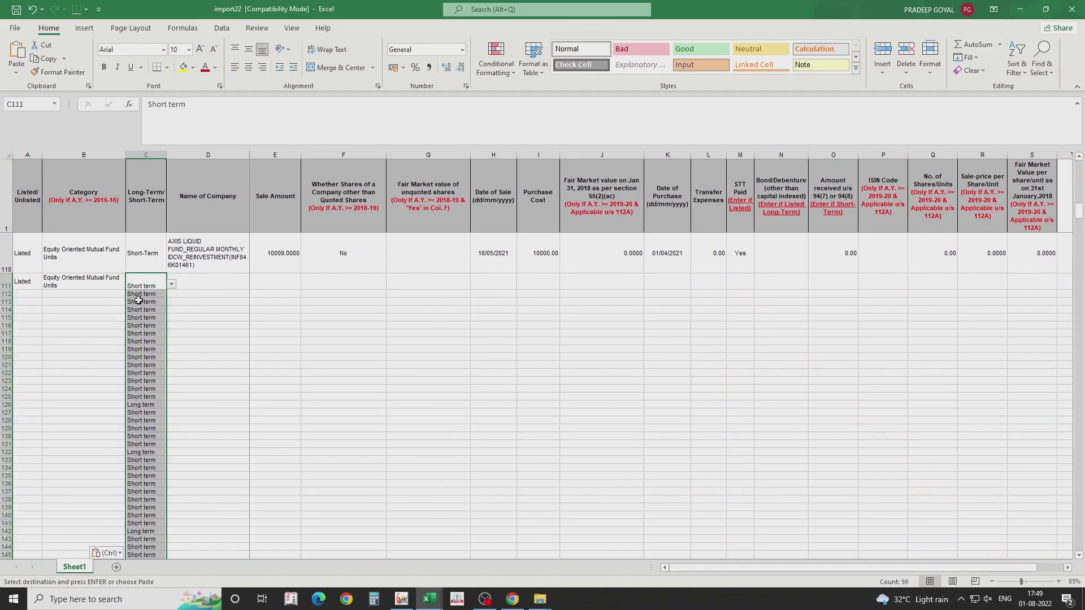
Undo that paste, paste the Short term/Long term values at T111 instead, and cancel the Insert dialog
key(ctrl+z)
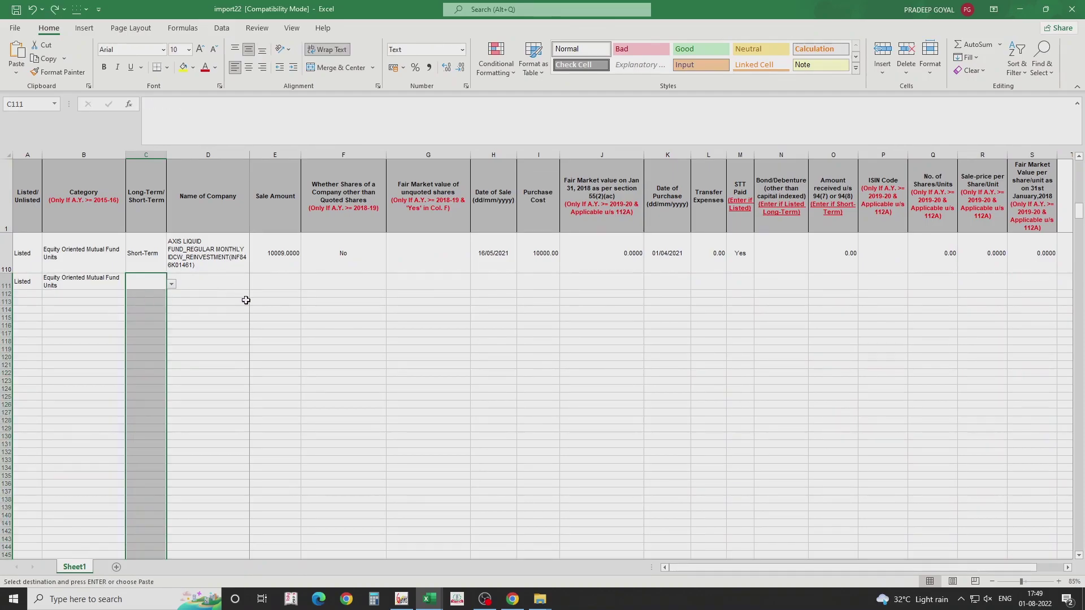
click(1066, 281)
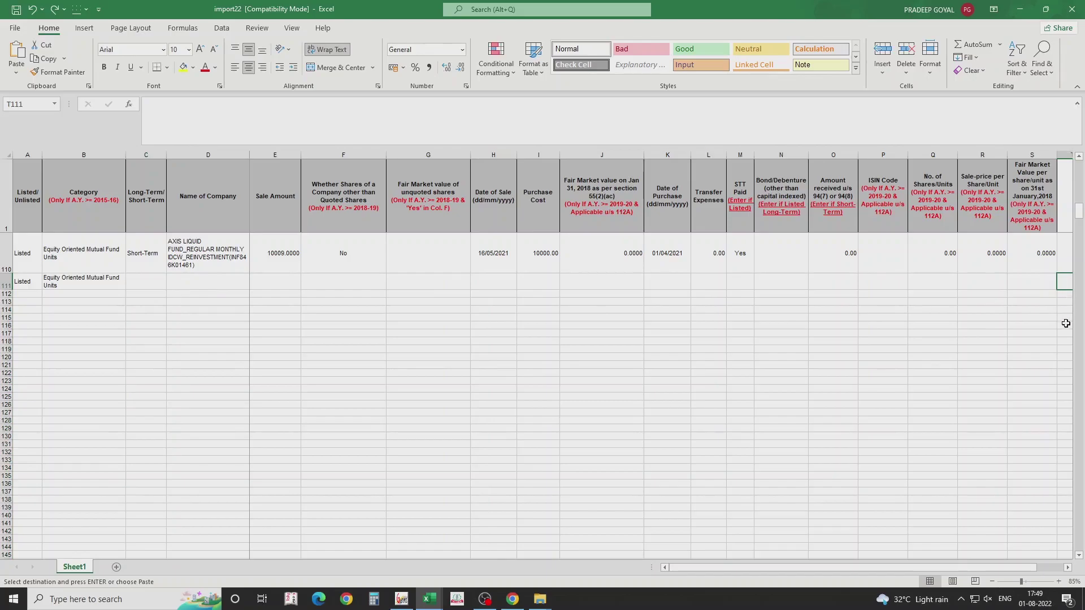
key(ctrl+v)
click(148, 281)
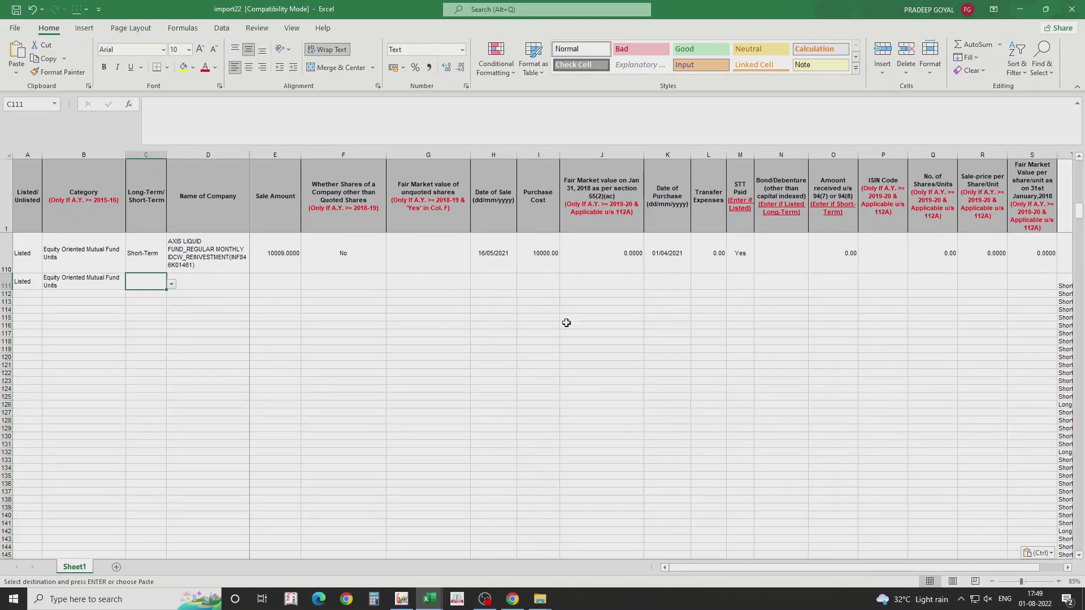
scroll(848, 305, right, 1)
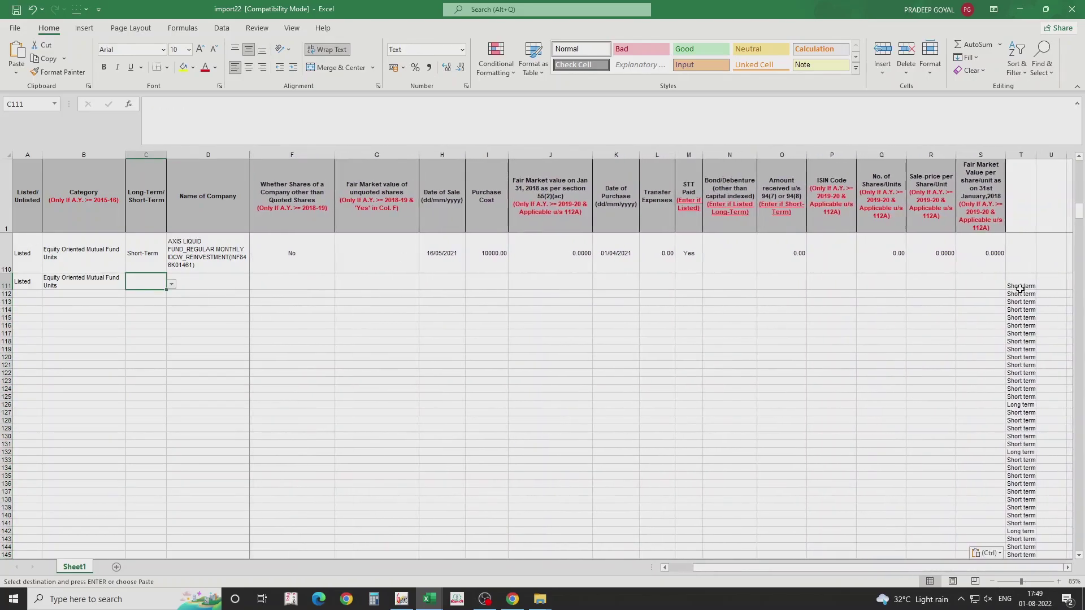
click(1020, 285)
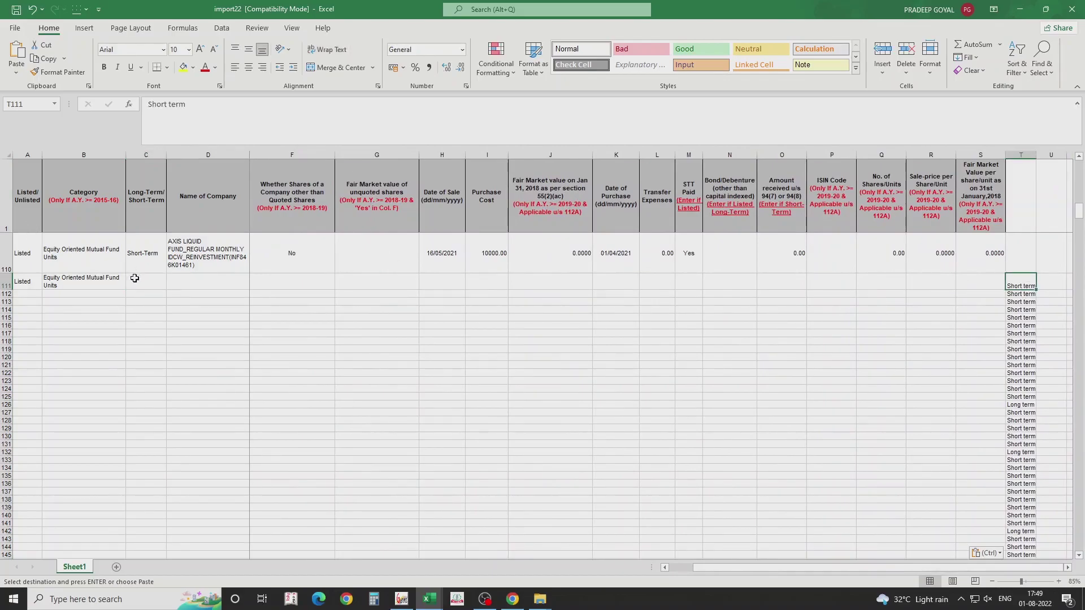
click(134, 278)
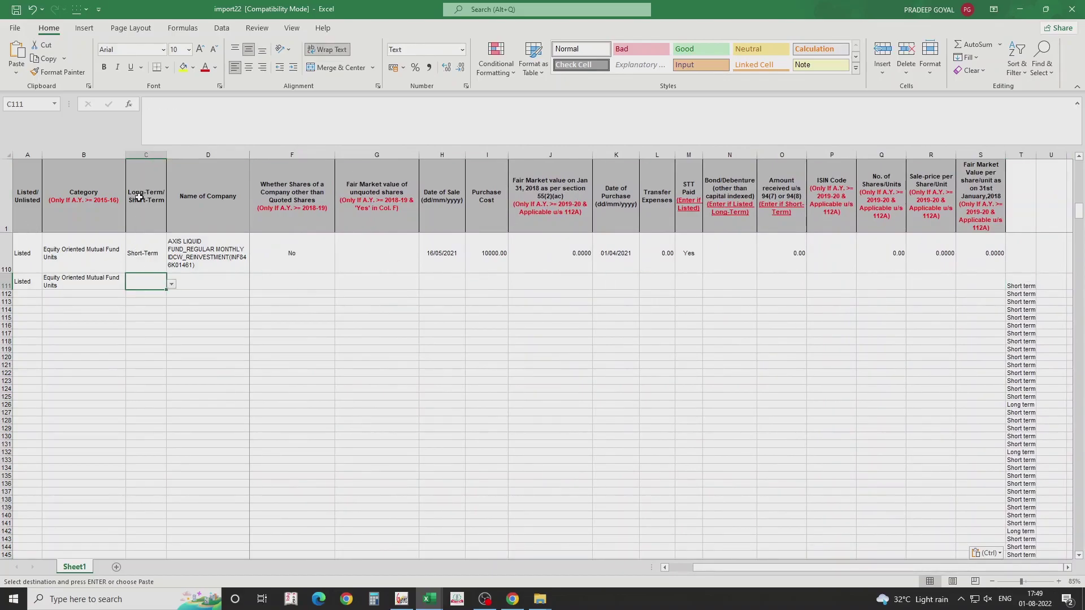
key(ctrl+shift+plus)
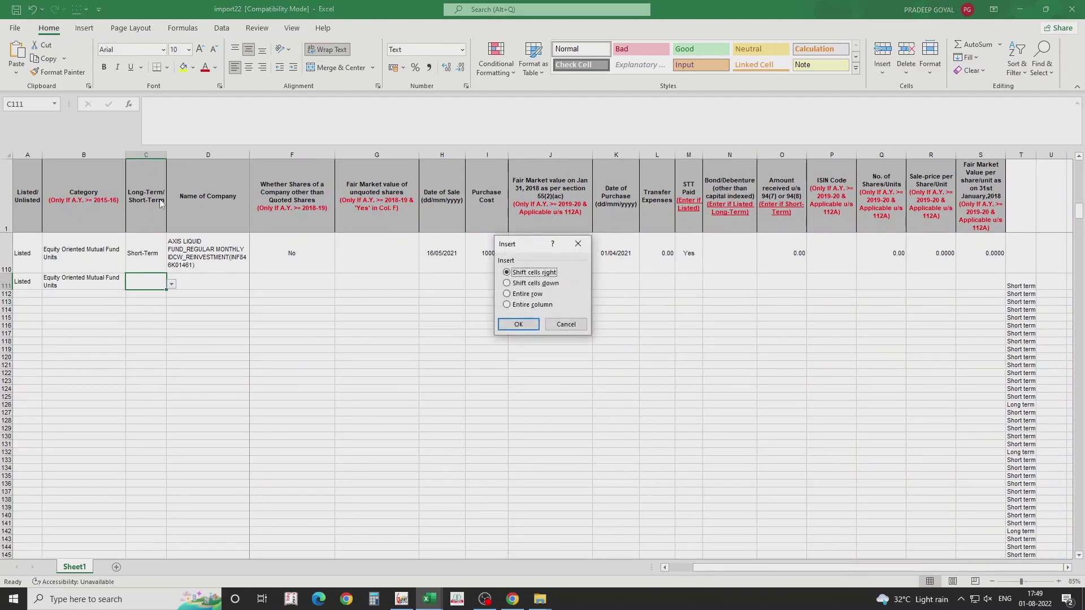
click(565, 324)
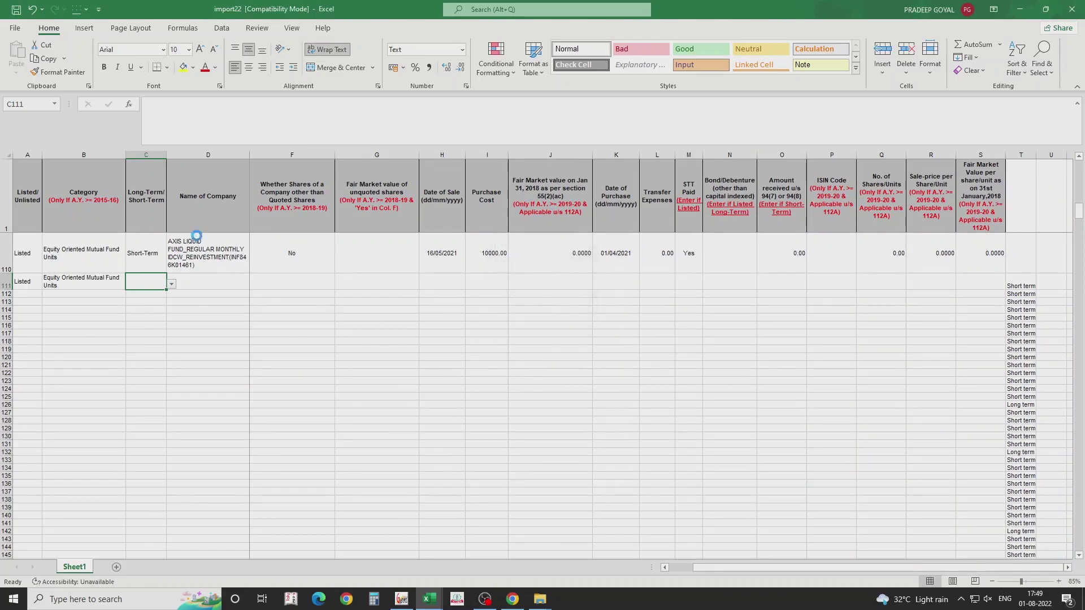
scroll(196, 236, up, 3)
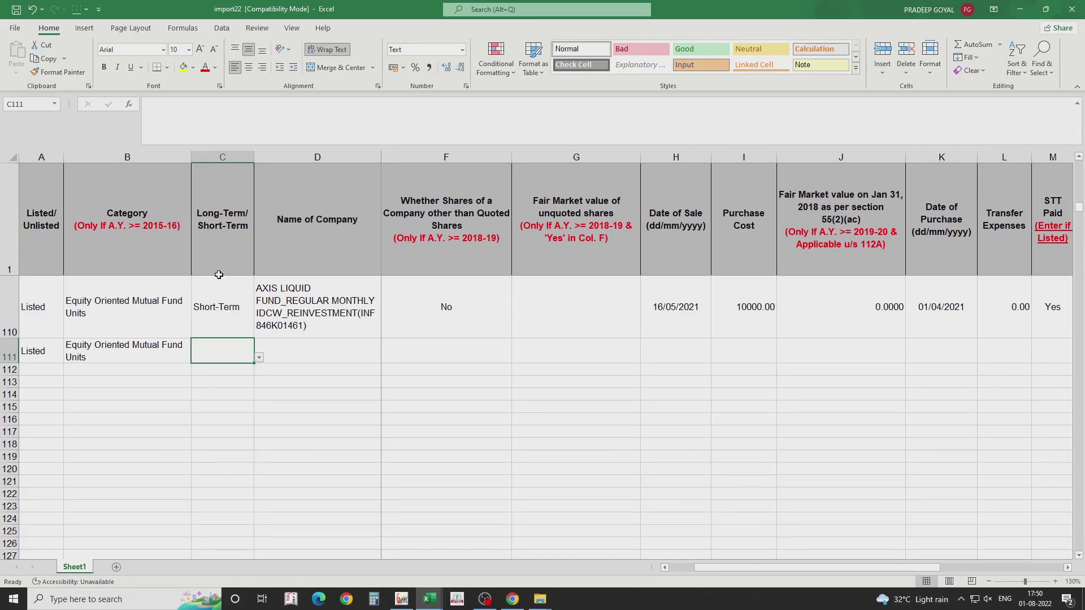
drag(851, 567, 961, 572)
click(1049, 345)
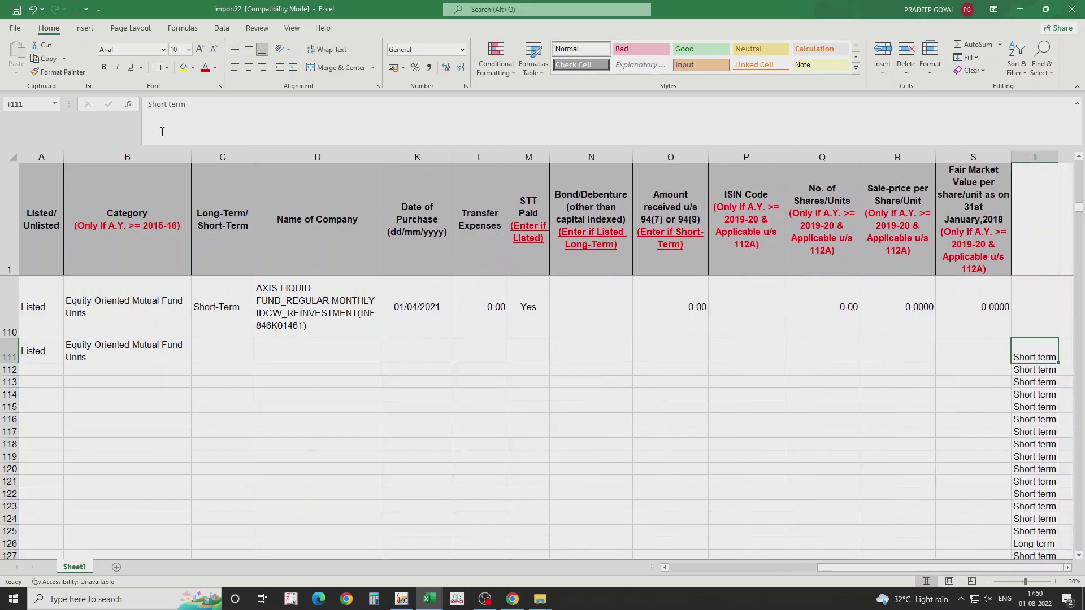
click(165, 105)
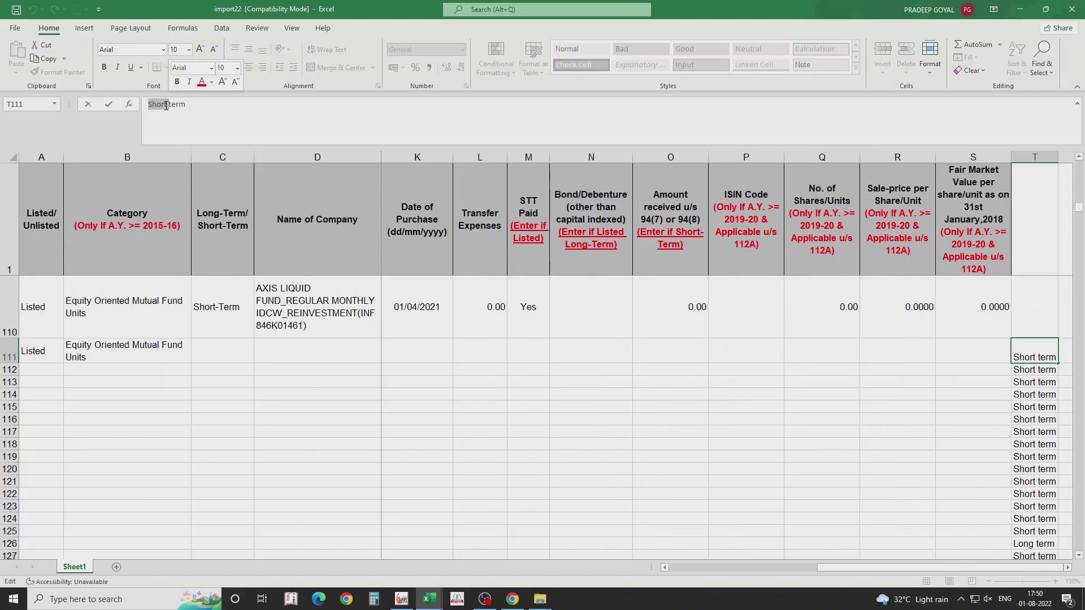
text(-)
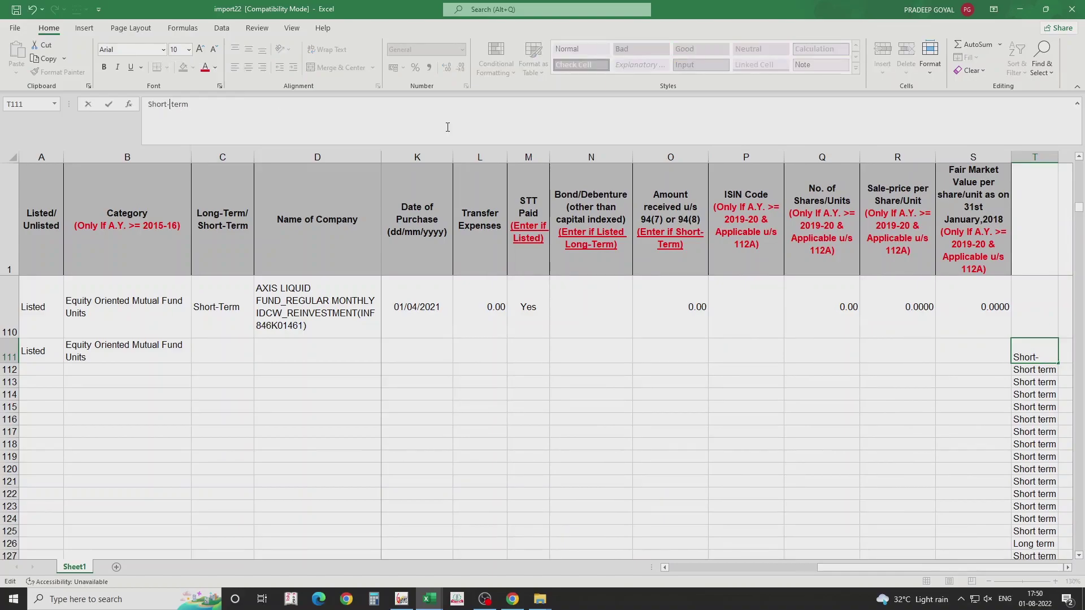
key(BackSpace)
Enter =IF(T111="Short term","Short-Term","Long-Term" in C111, which triggers a data-validation error
click(223, 354)
text(if)
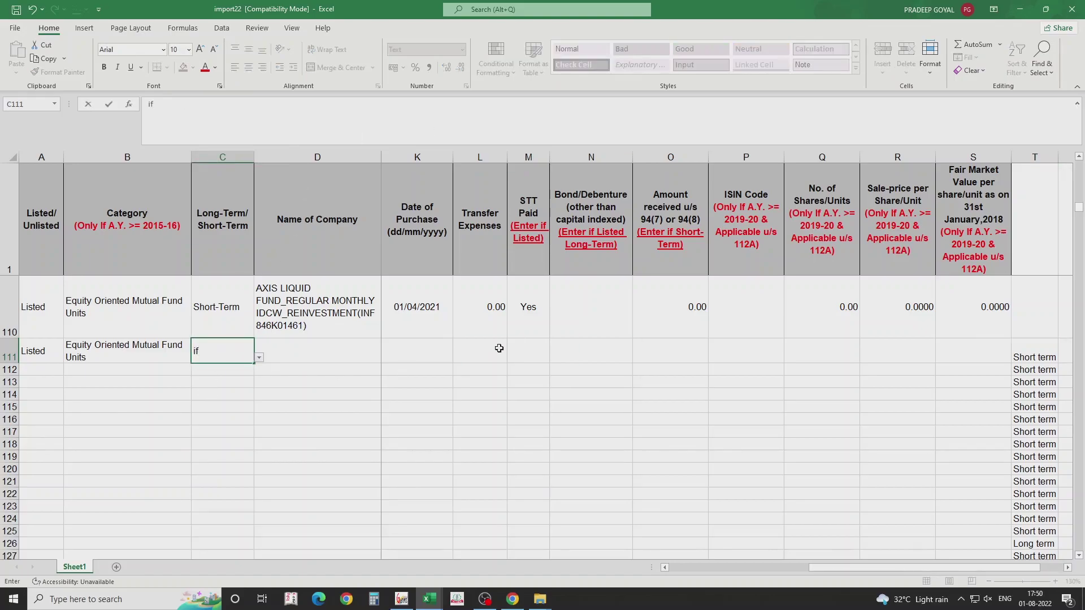
text(=if)
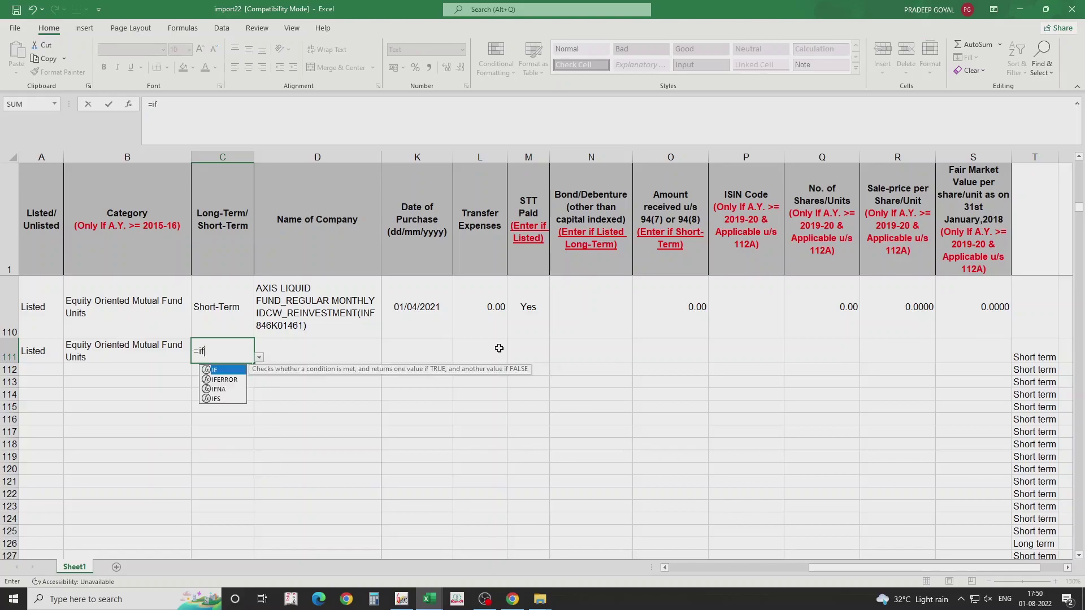
text(()
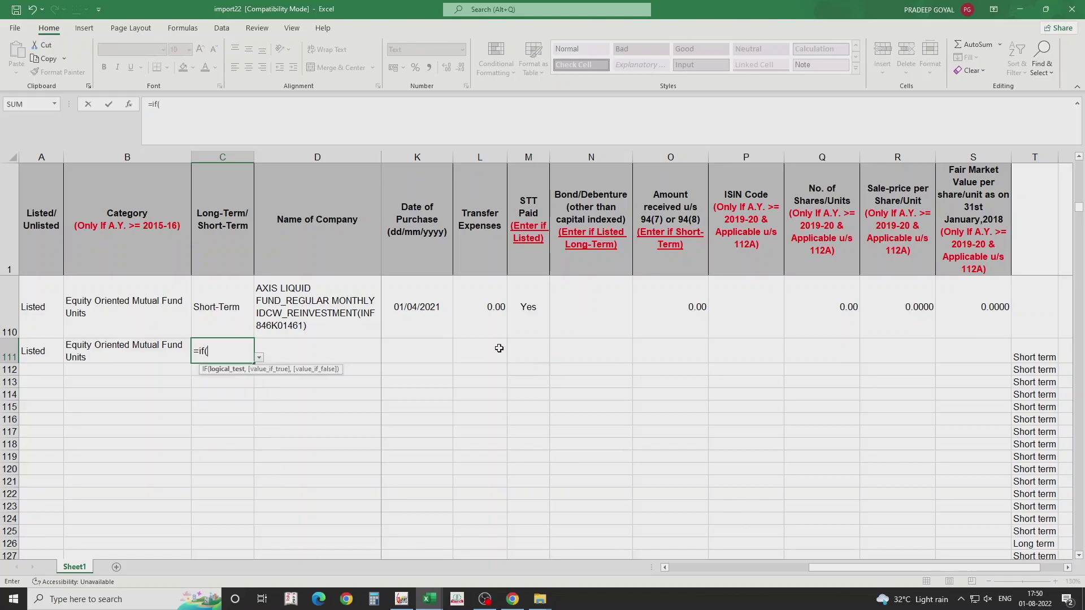
click(1037, 354)
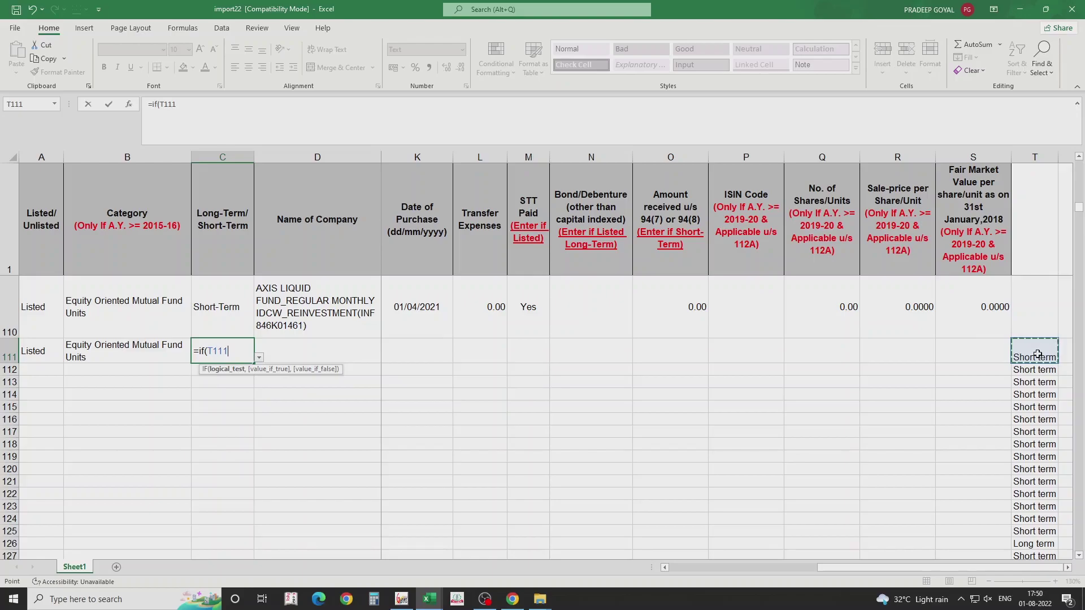
text(=)
text("SA)
key(BackSpace)
text(hotr)
key(BackSpace)
key(BackSpace)
text(rt)
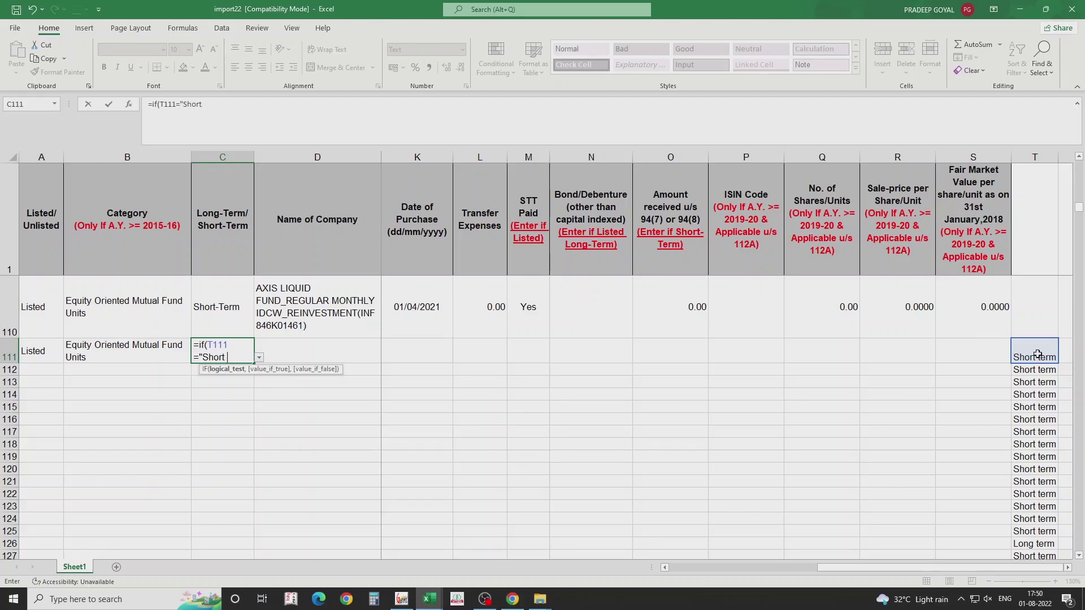
text( term",:)
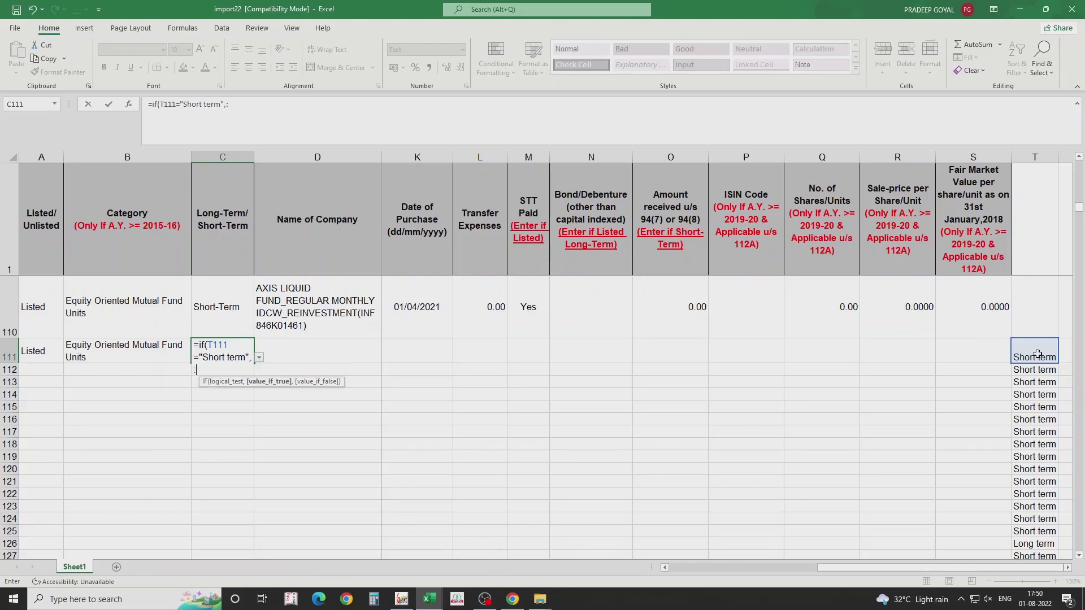
key(BackSpace)
text(")
text(Short-Te)
text(,")
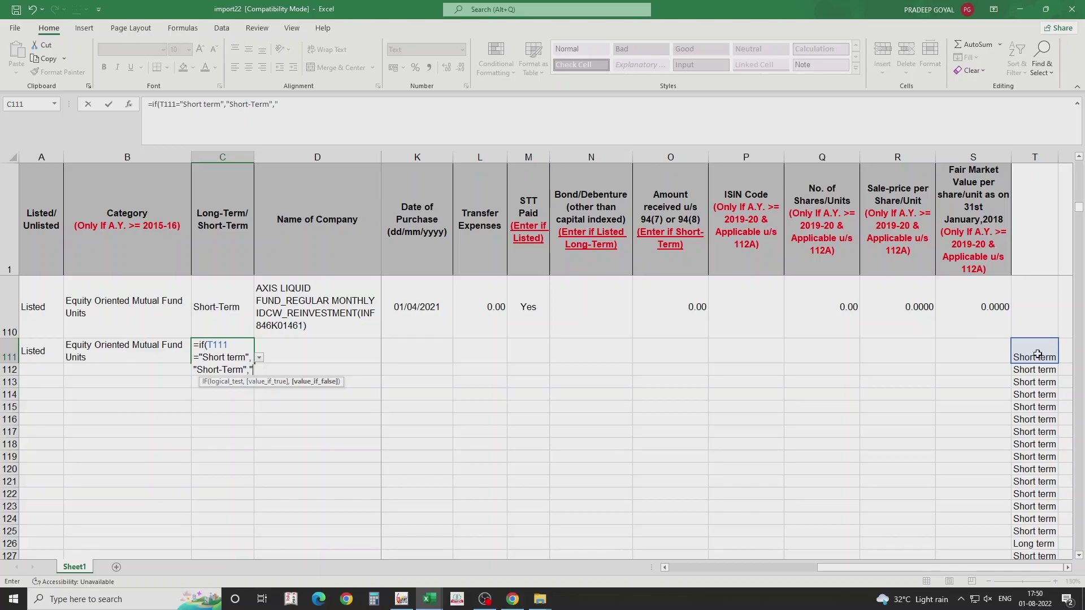
text(Lpo)
text(ng)
text(-Term)
key(Return)
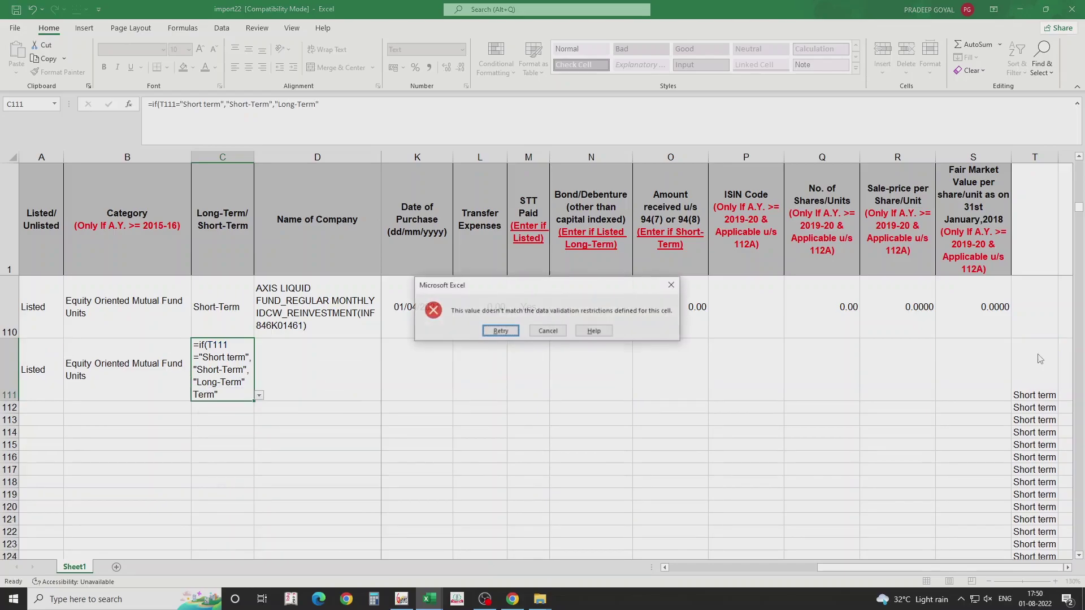
Retry the IF formula in C111 with its closing parenthesis added
click(500, 331)
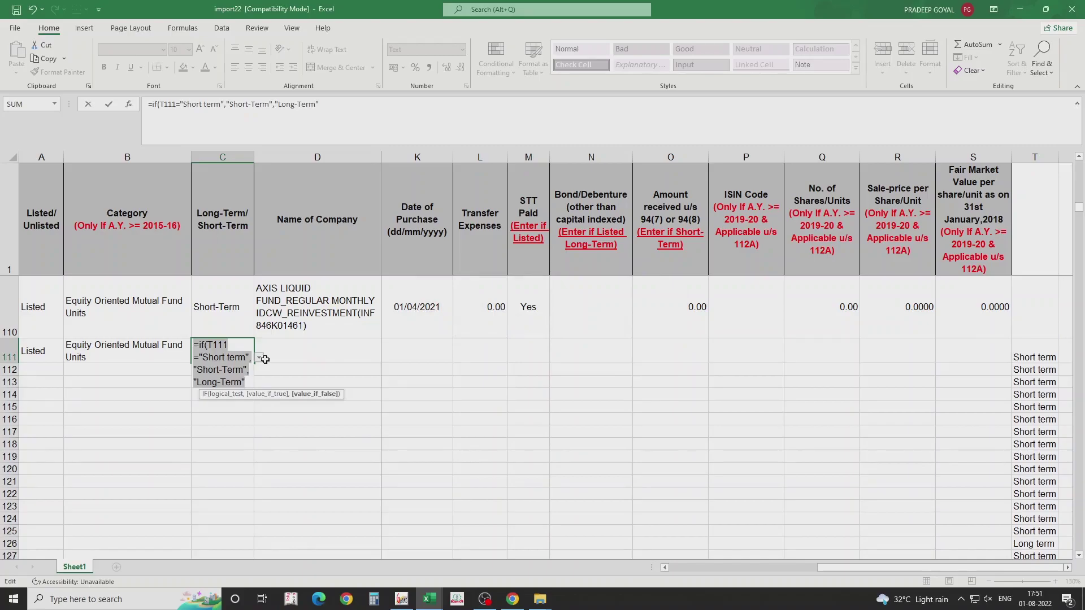
key(End)
text())
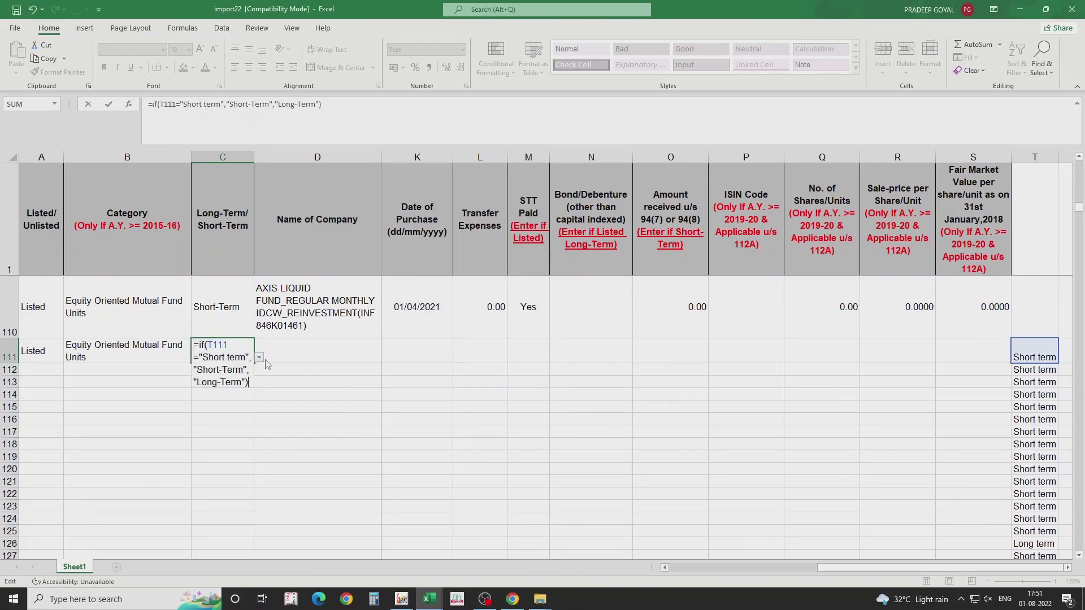
key(Return)
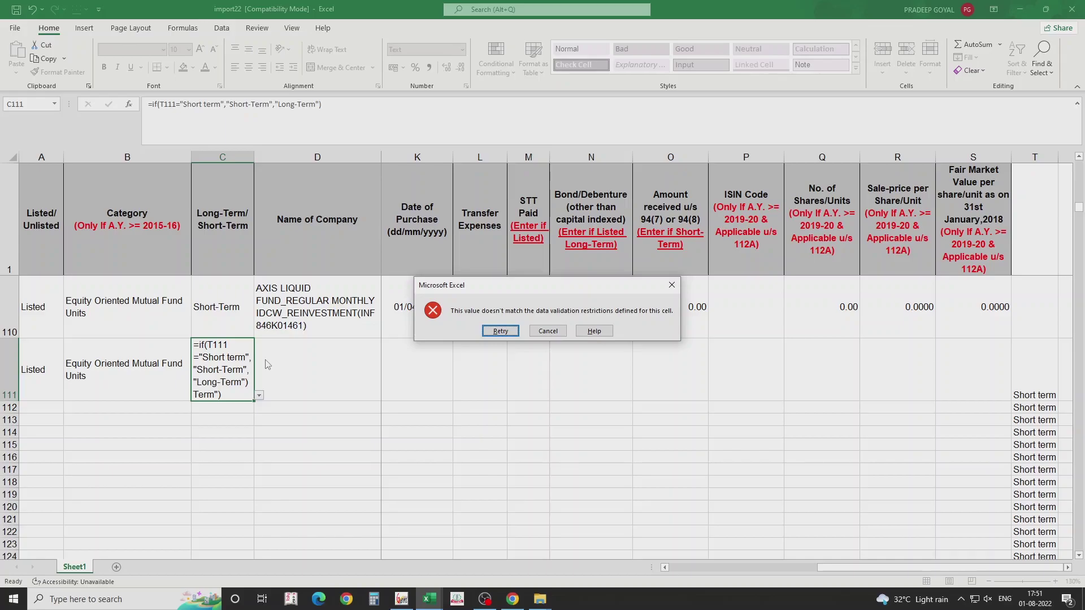
After the error returns, start a plain =T111 reference in C111
key(Return)
text(=)
click(1043, 353)
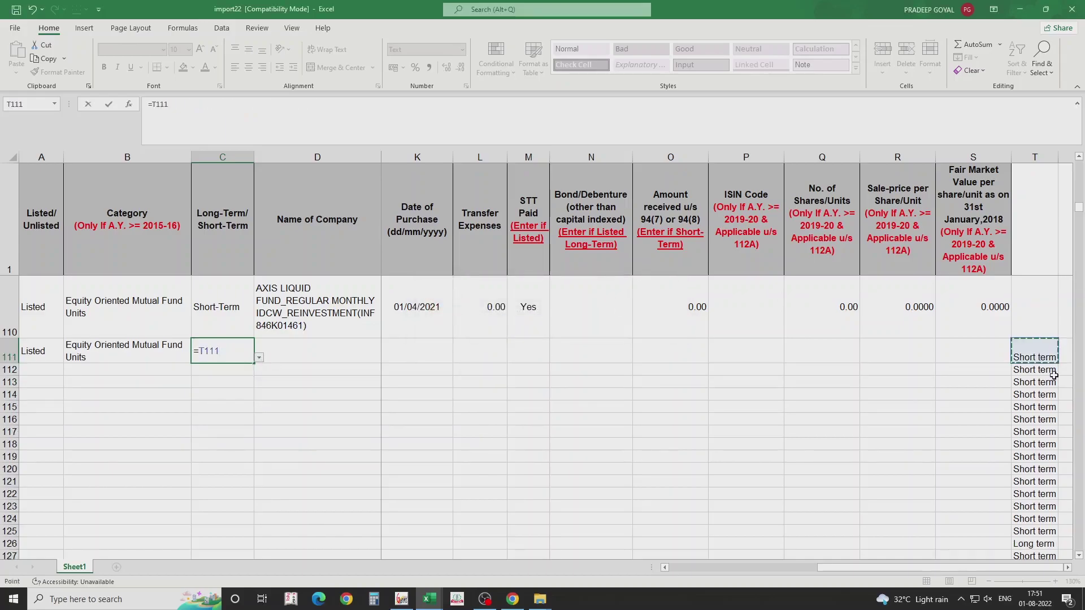